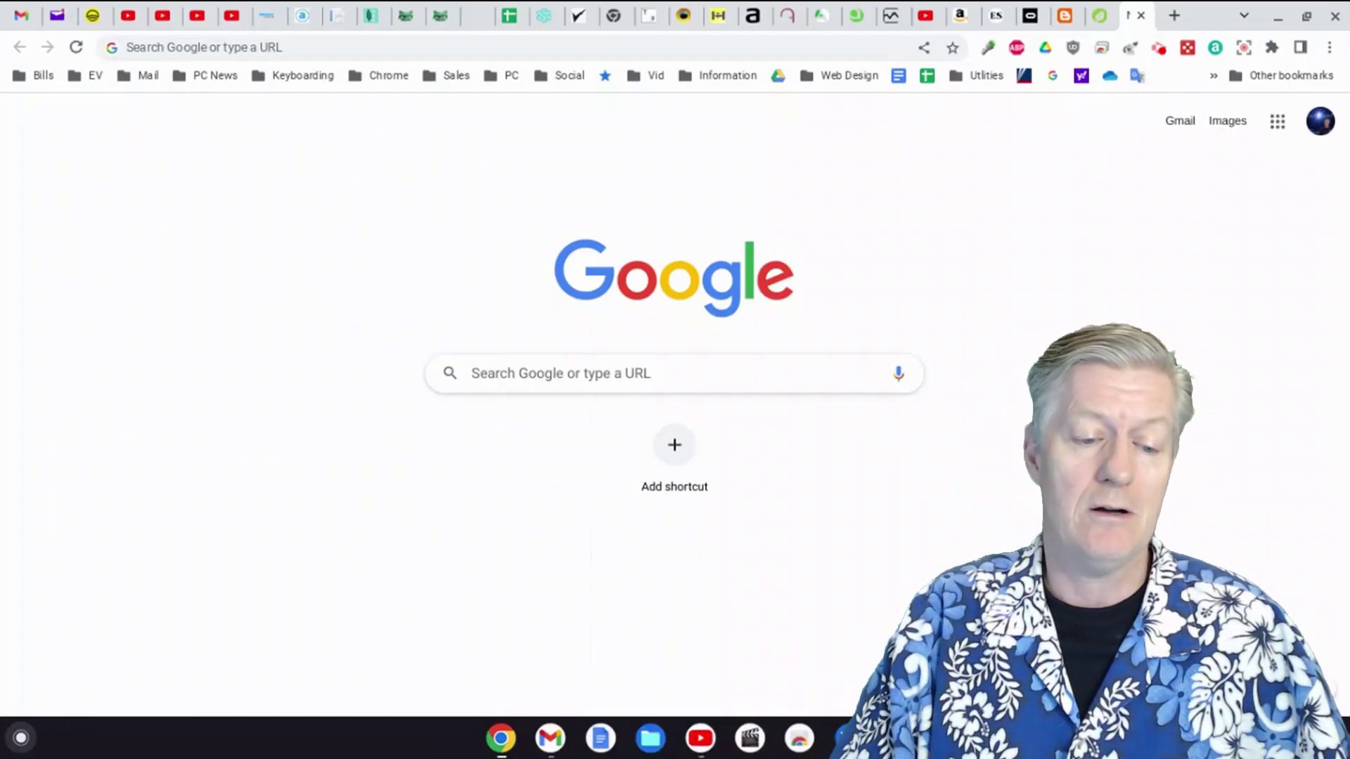
Pin the Pluto TV app to the shelf from the launcher's full app list.
left_click(21, 737)
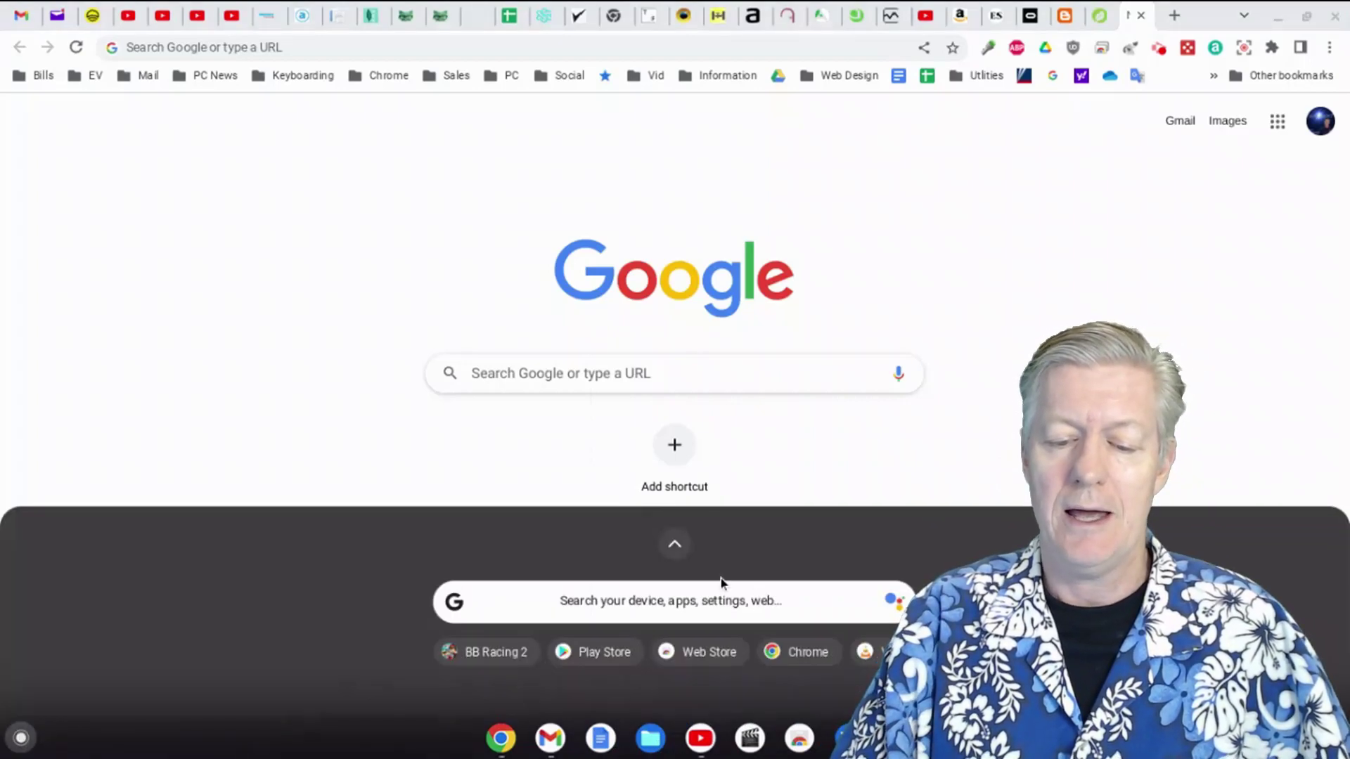
left_click(674, 546)
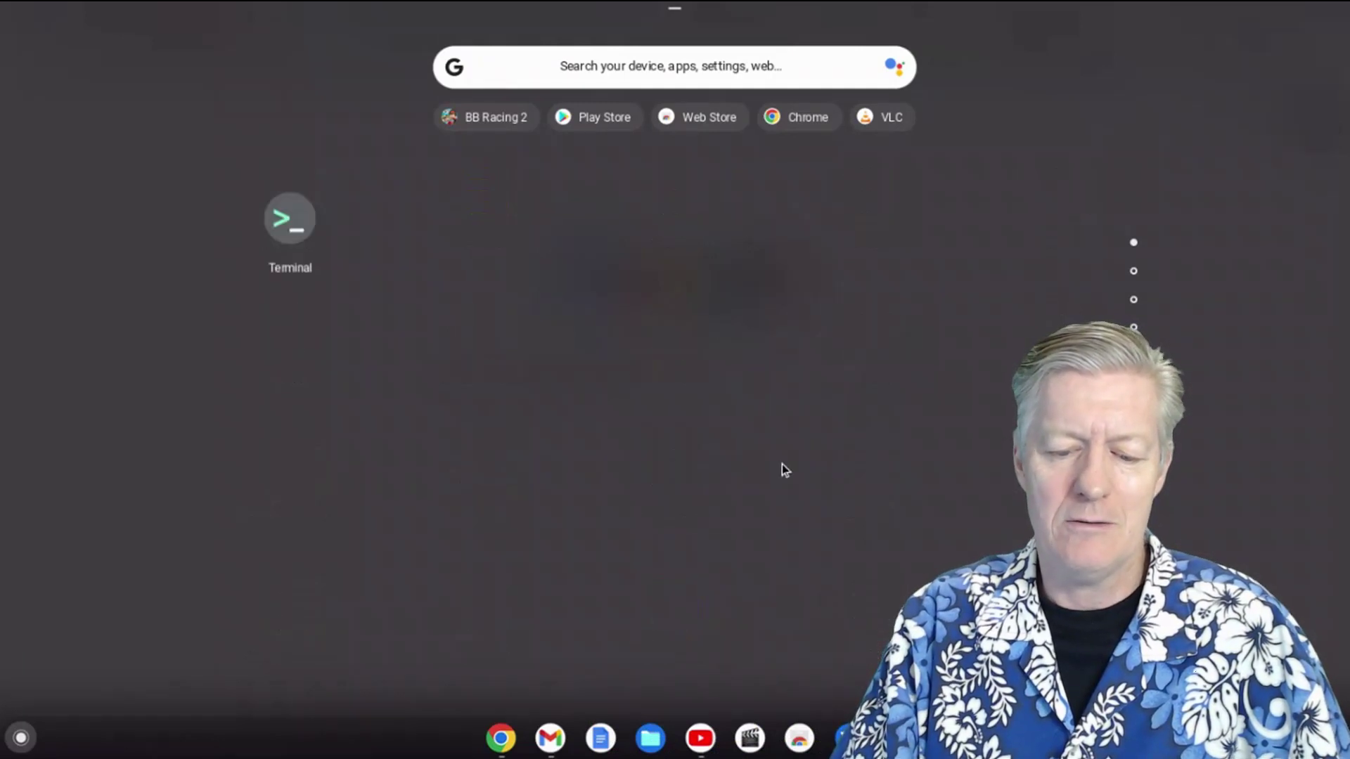
scroll(785, 469, "down", 2)
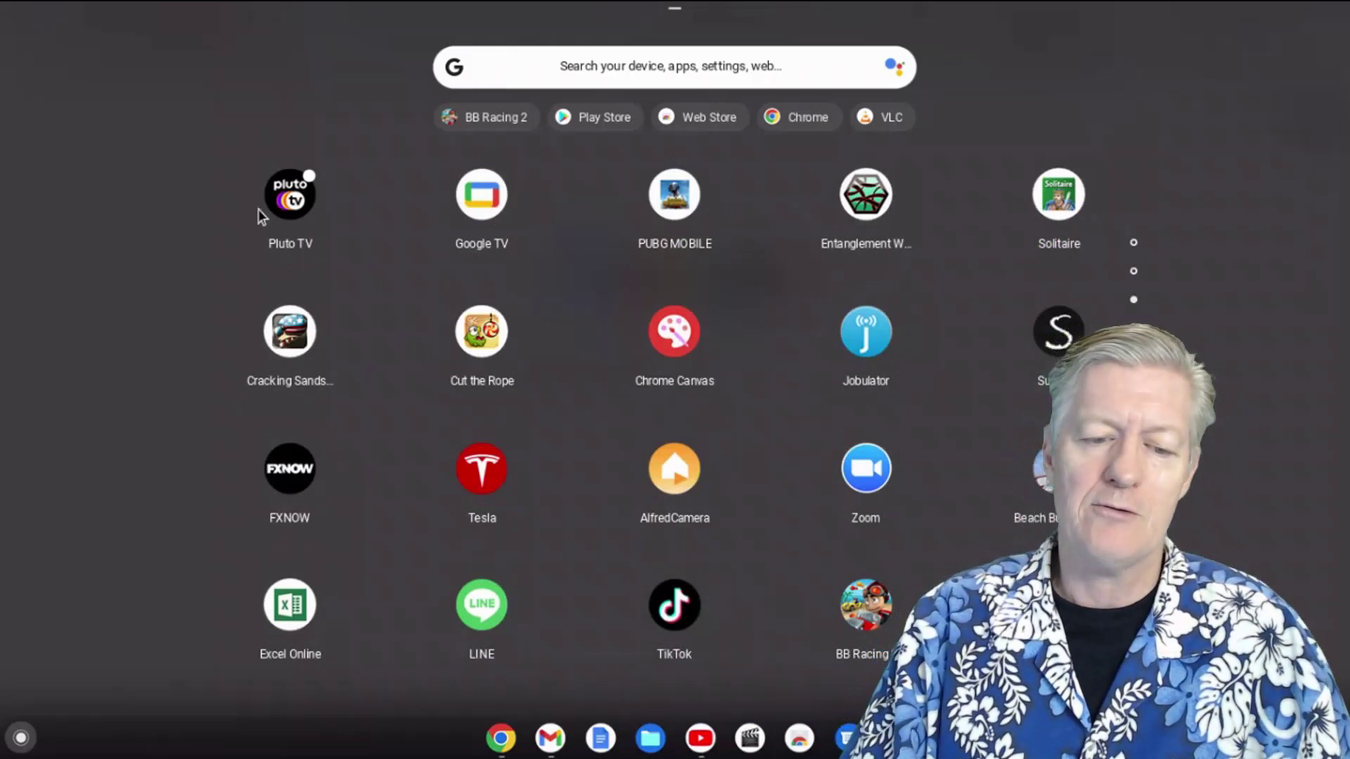
right_click(299, 202)
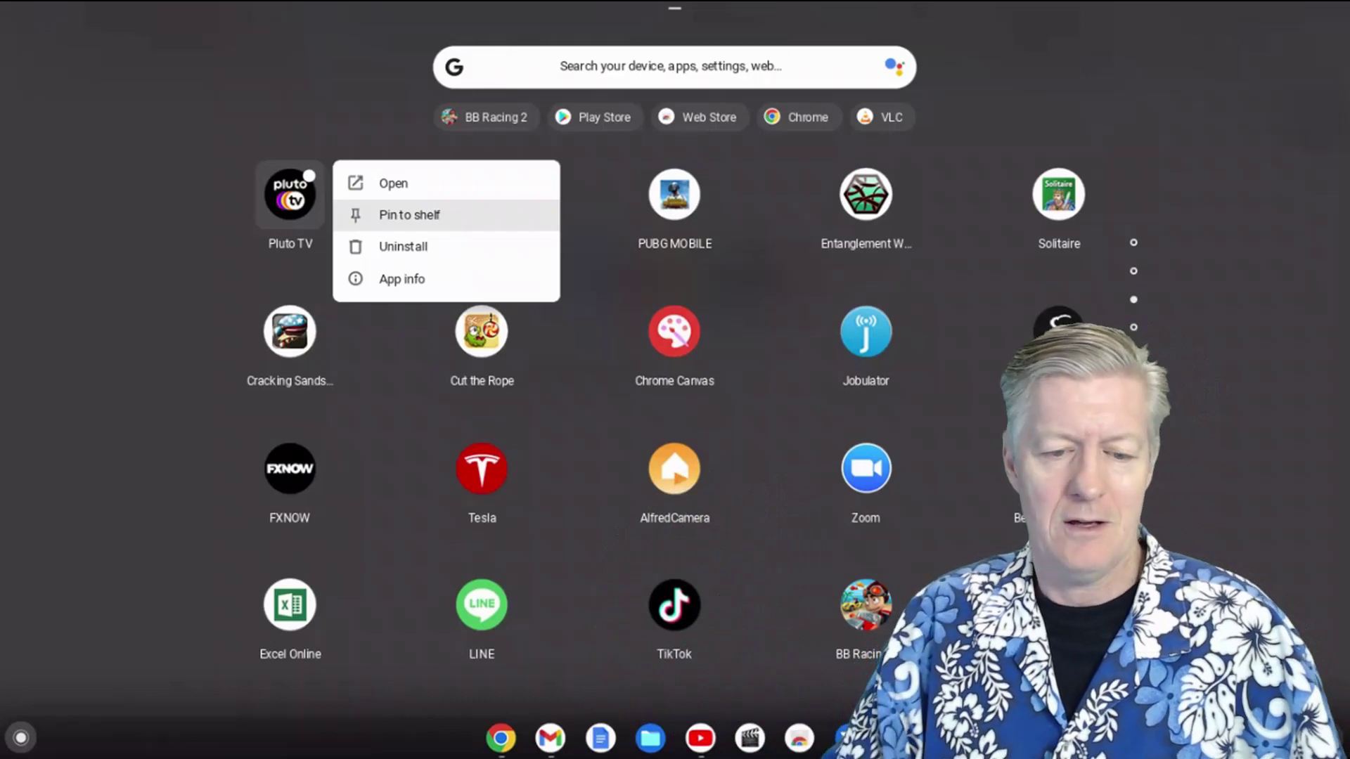
left_click(433, 210)
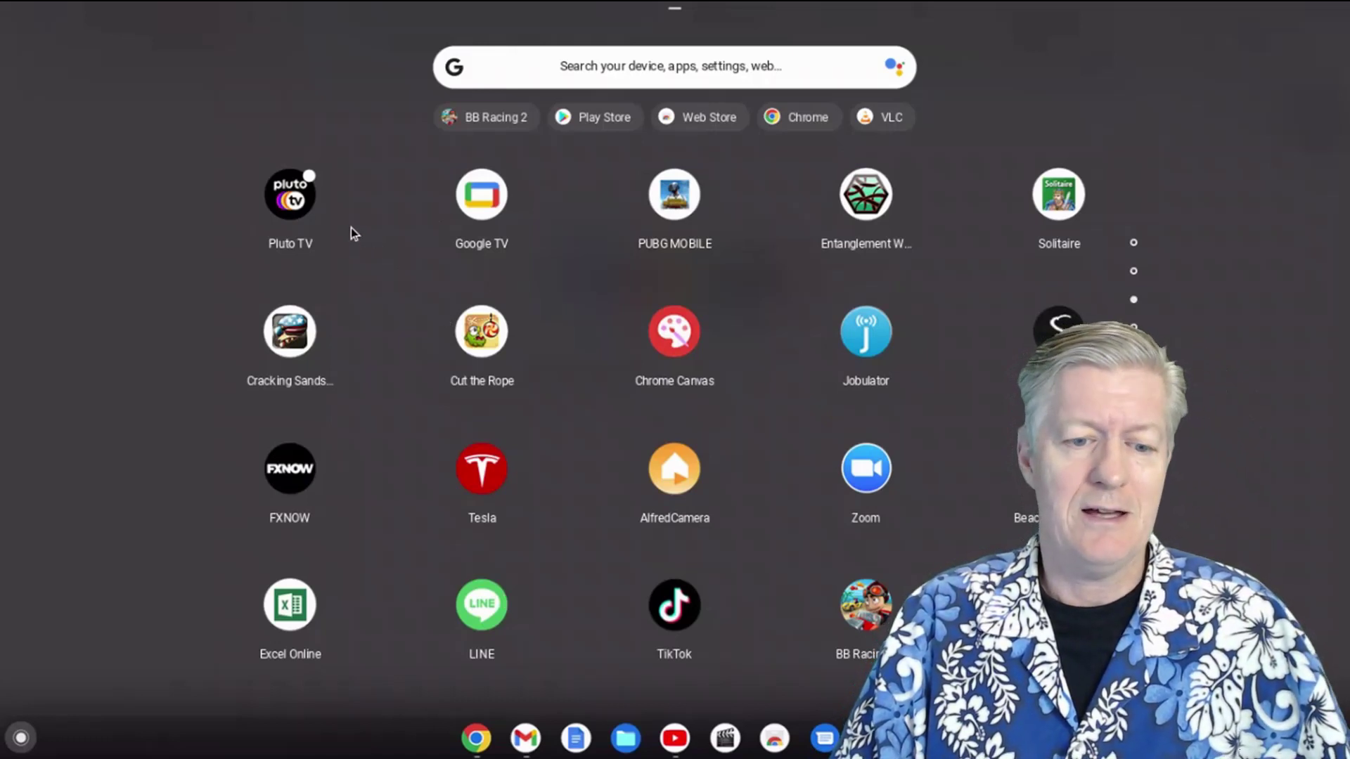
Check the available app actions for Pluto TV, Play Store and Web Store in the launcher.
right_click(304, 212)
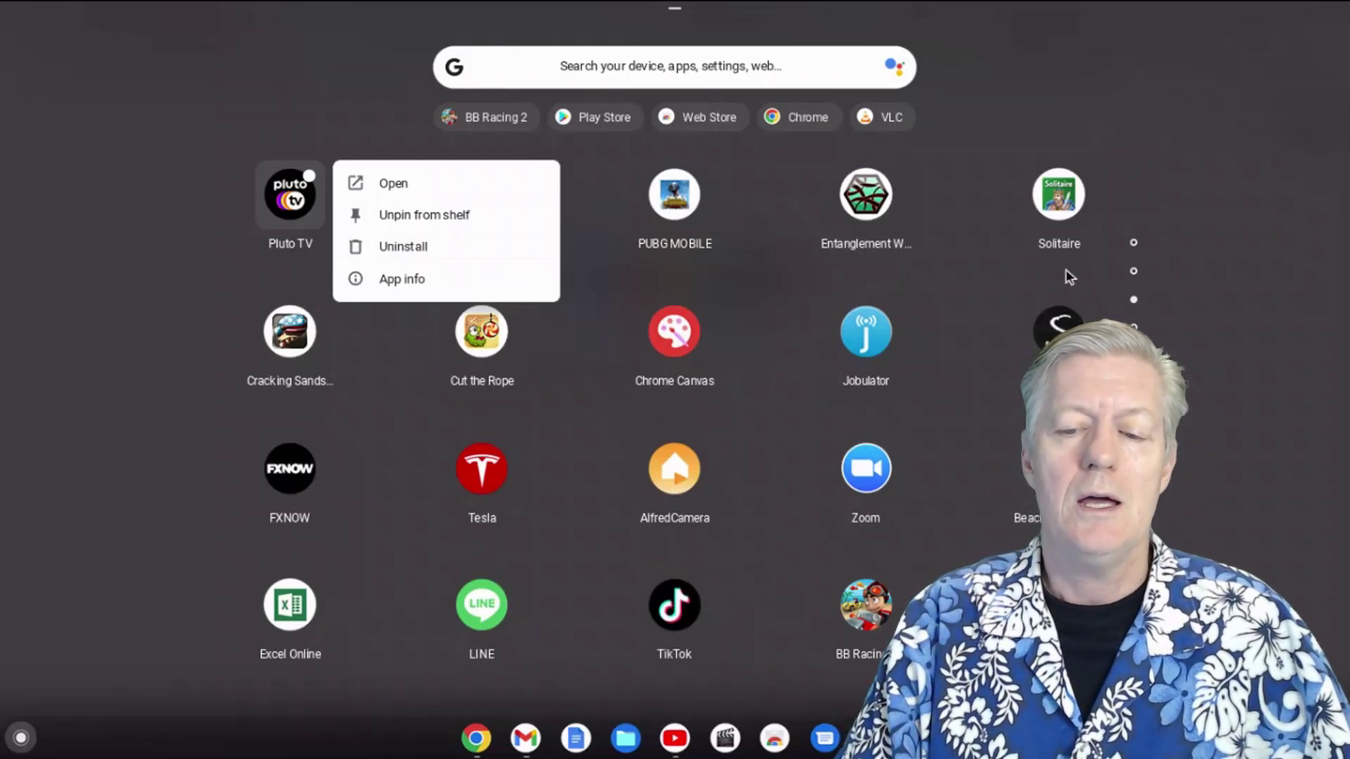
left_click(1135, 251)
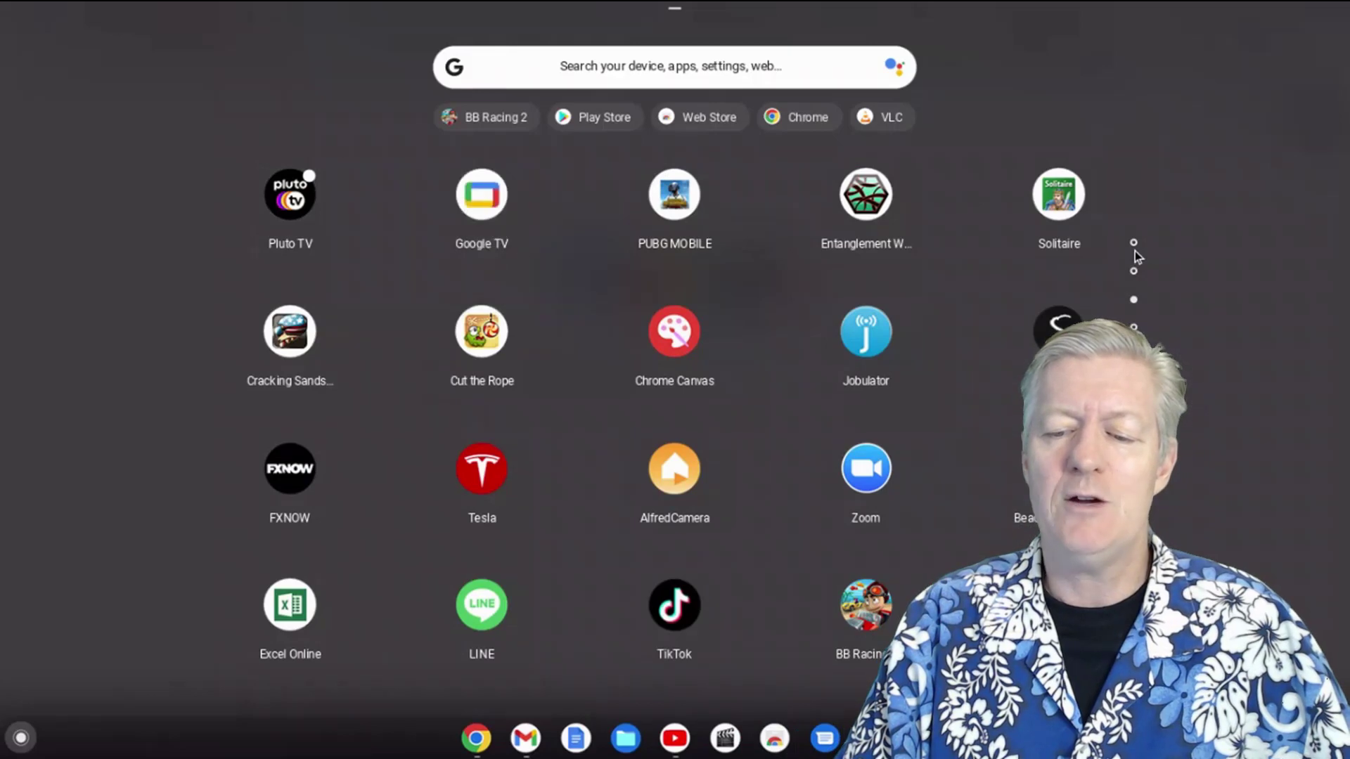
left_click(1135, 251)
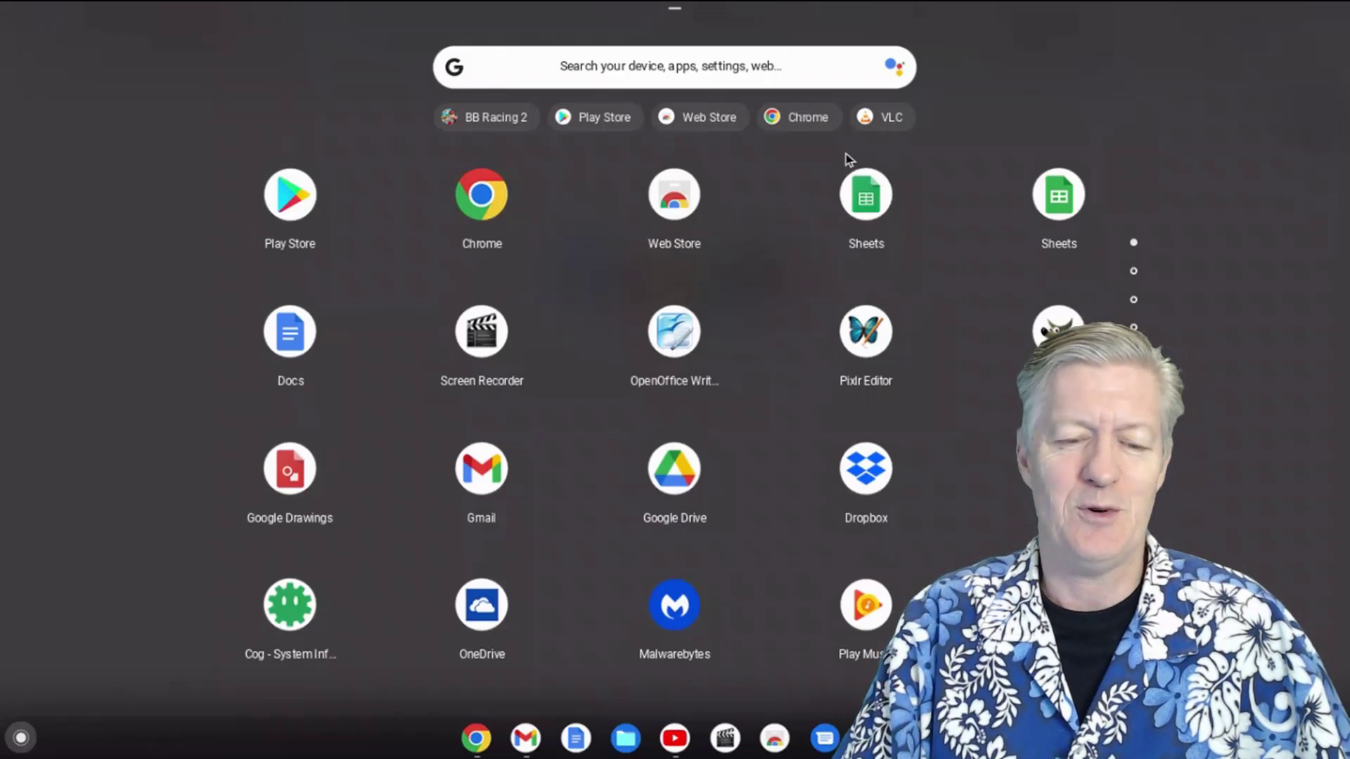
right_click(311, 200)
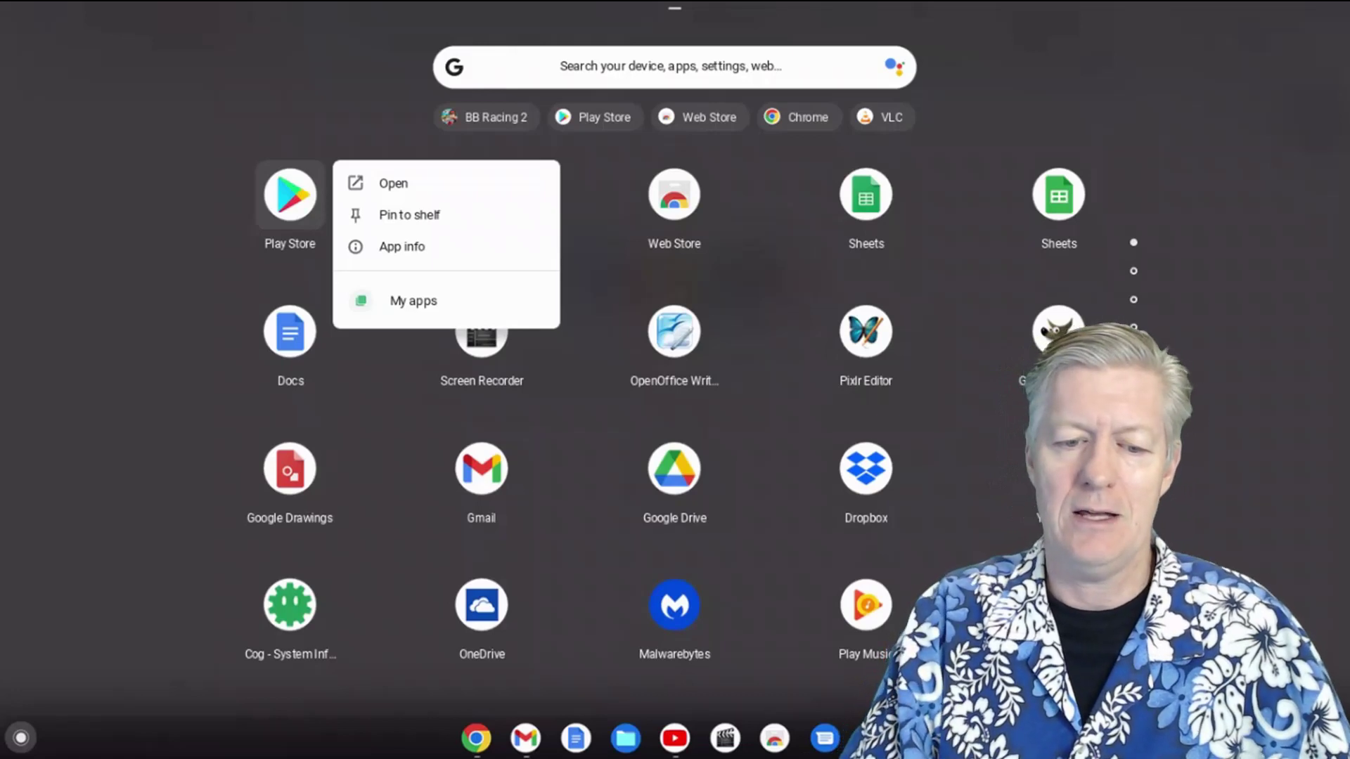
left_click(756, 202)
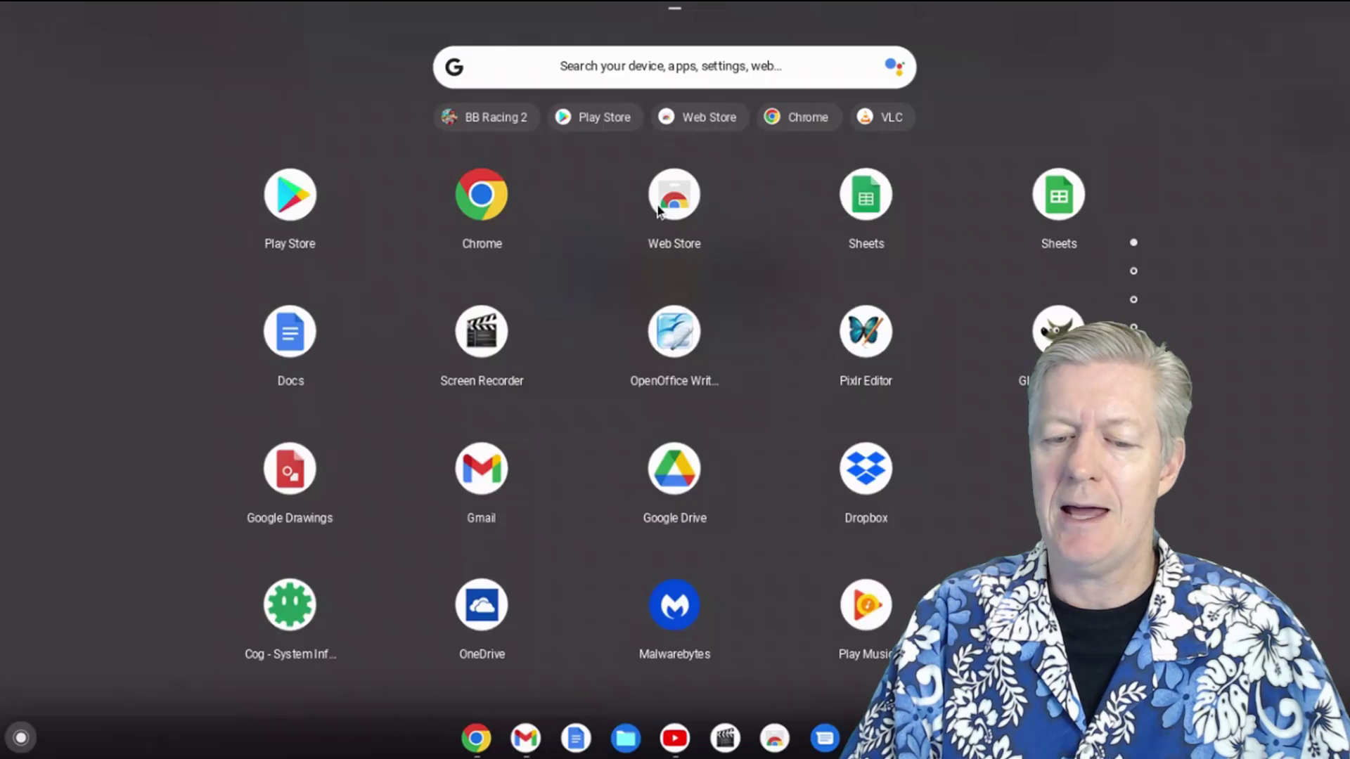
right_click(686, 206)
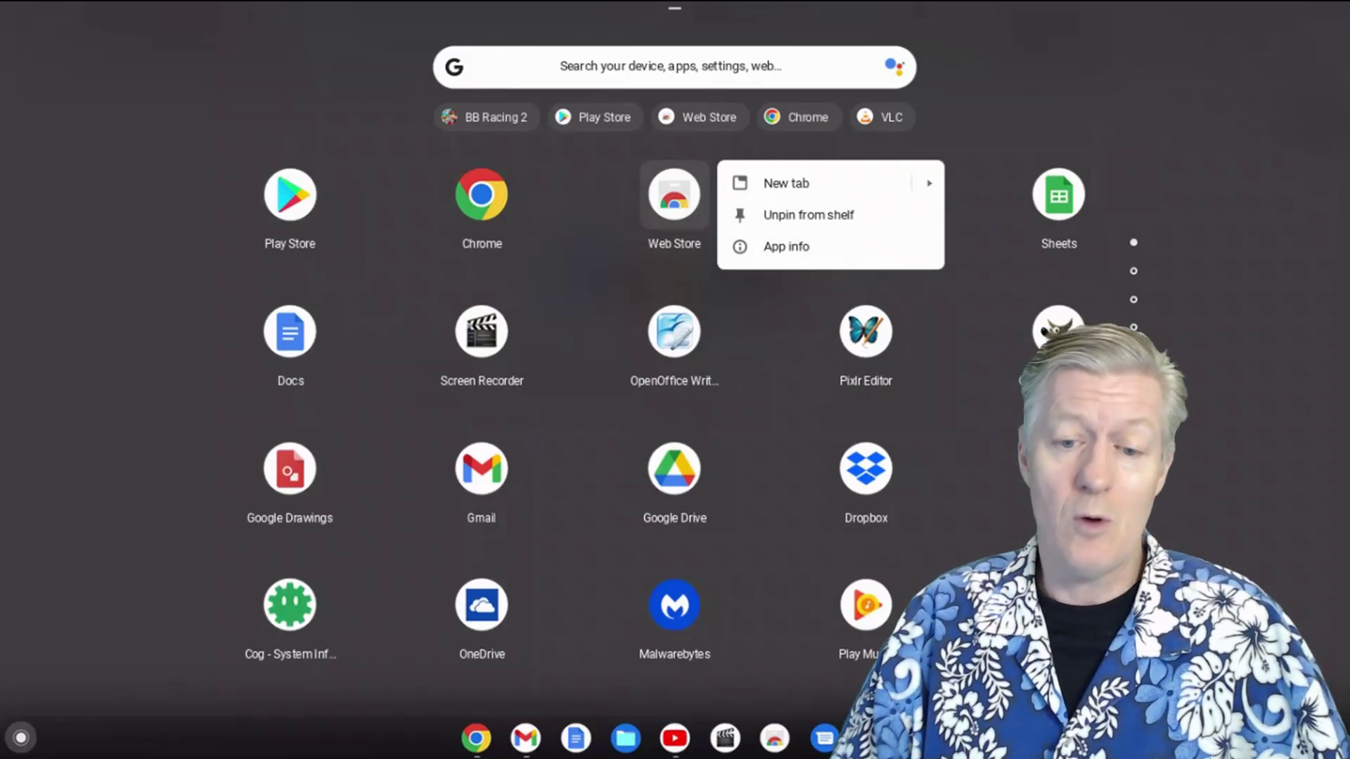
left_click(1128, 177)
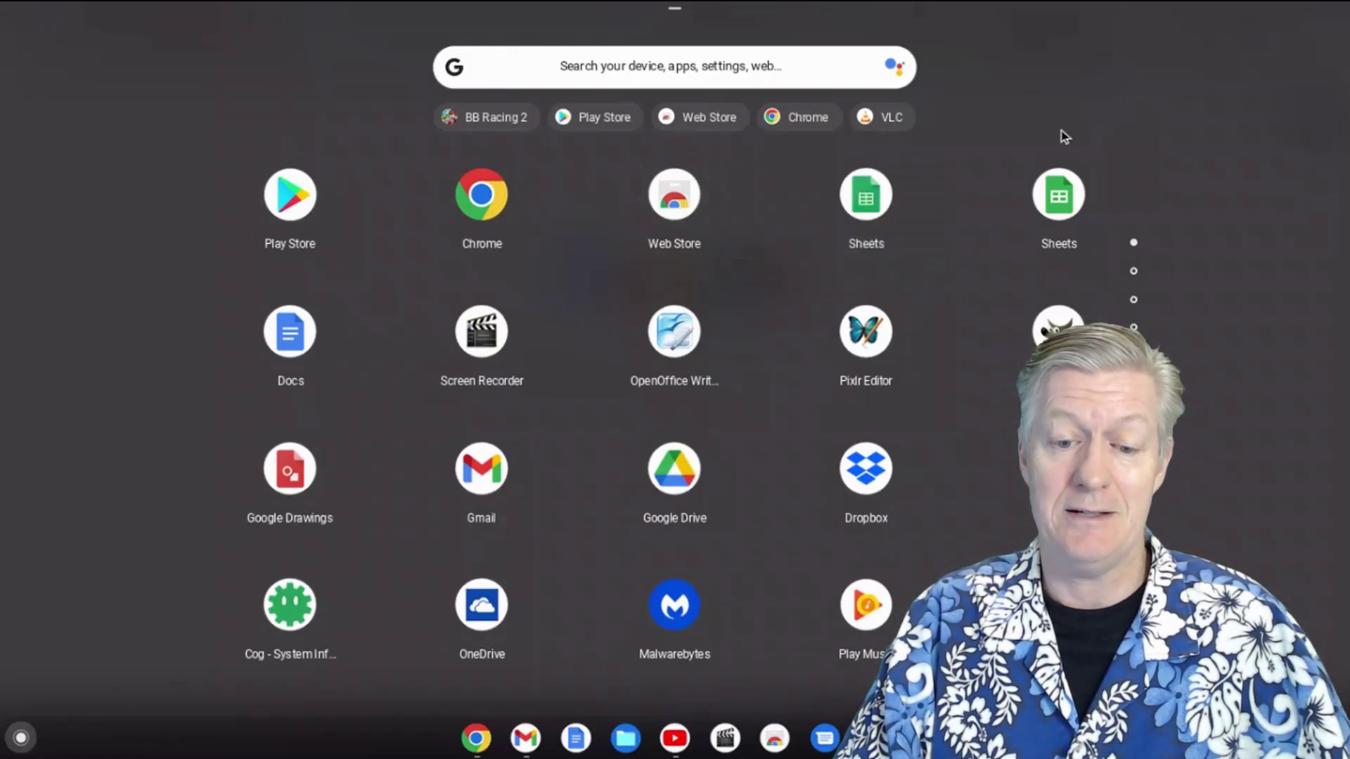
Check the available app actions for Cut the Rope and close the launcher.
scroll(900, 241, "down", 1)
scroll(900, 241, "down", 1)
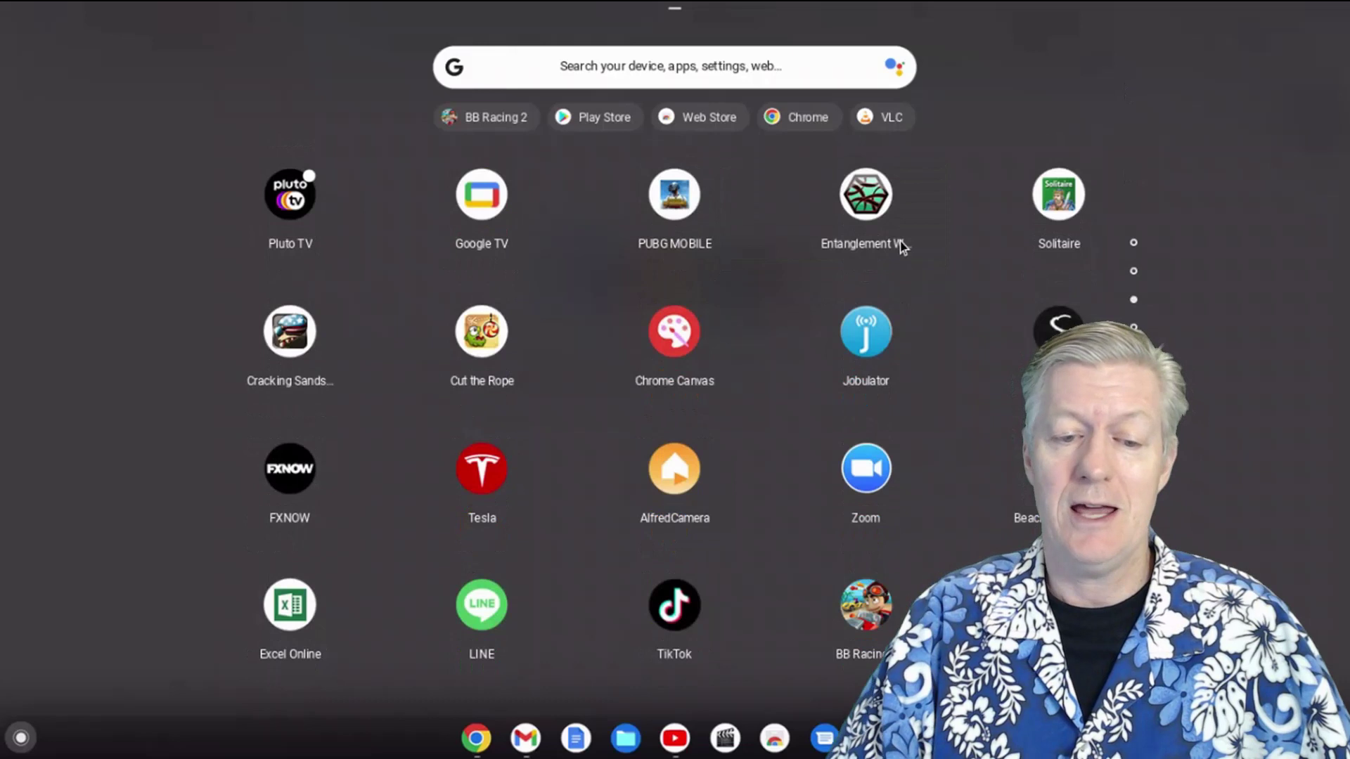
right_click(496, 339)
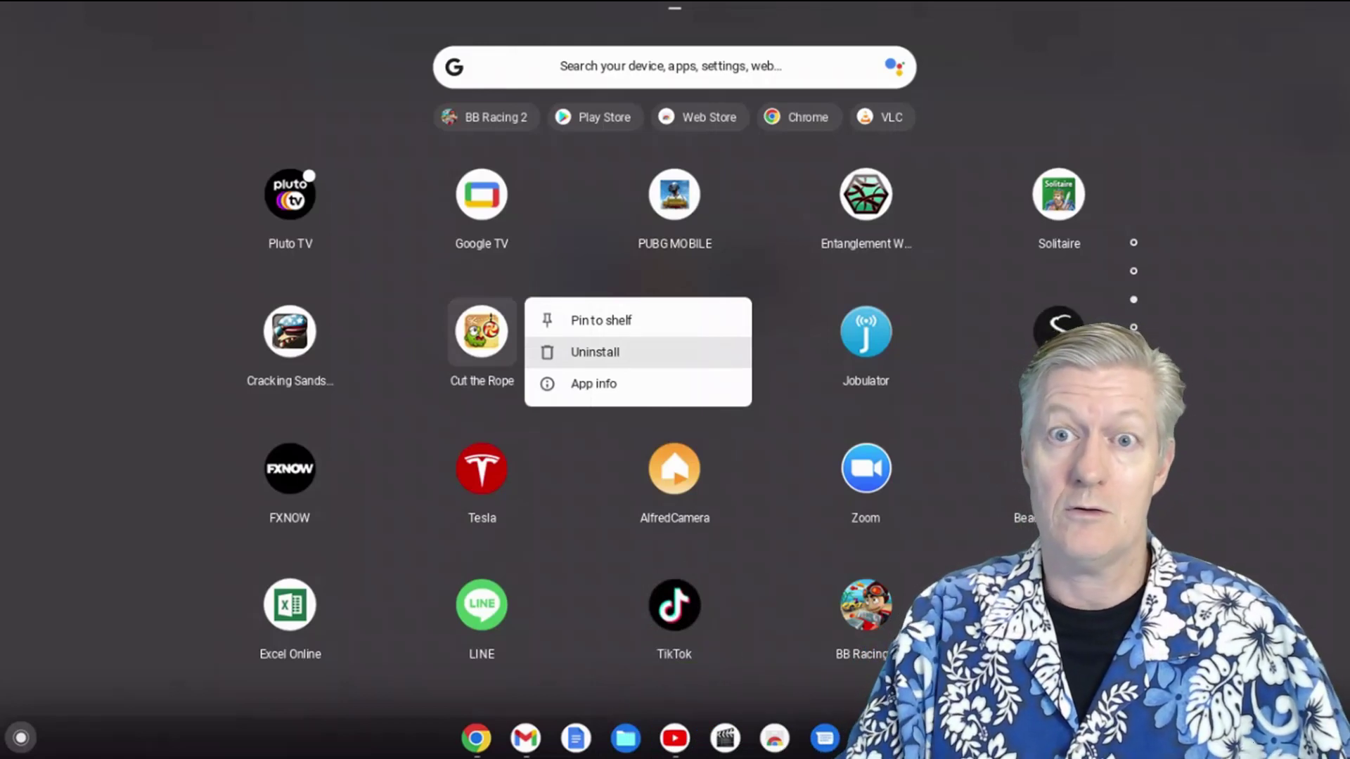
left_click(1055, 90)
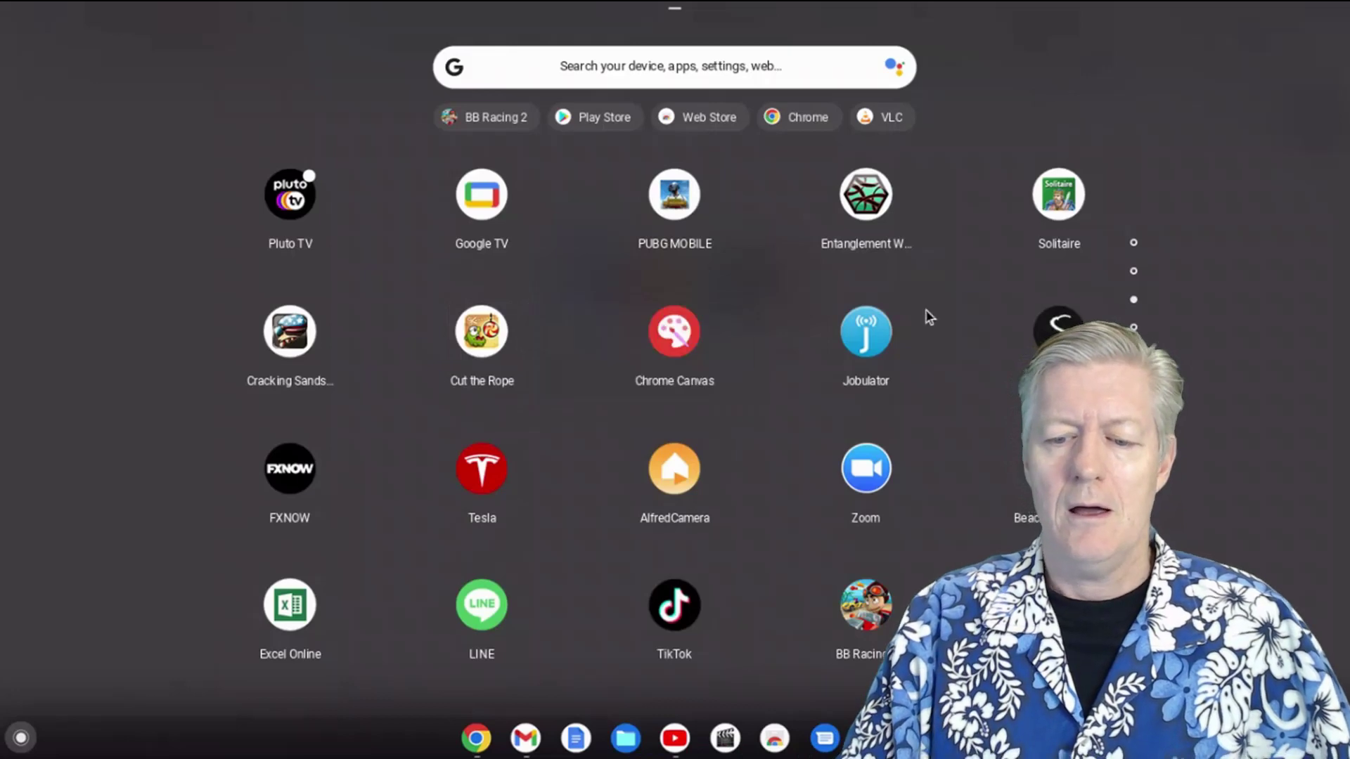
scroll(897, 393, "up", 1)
scroll(894, 387, "up", 2)
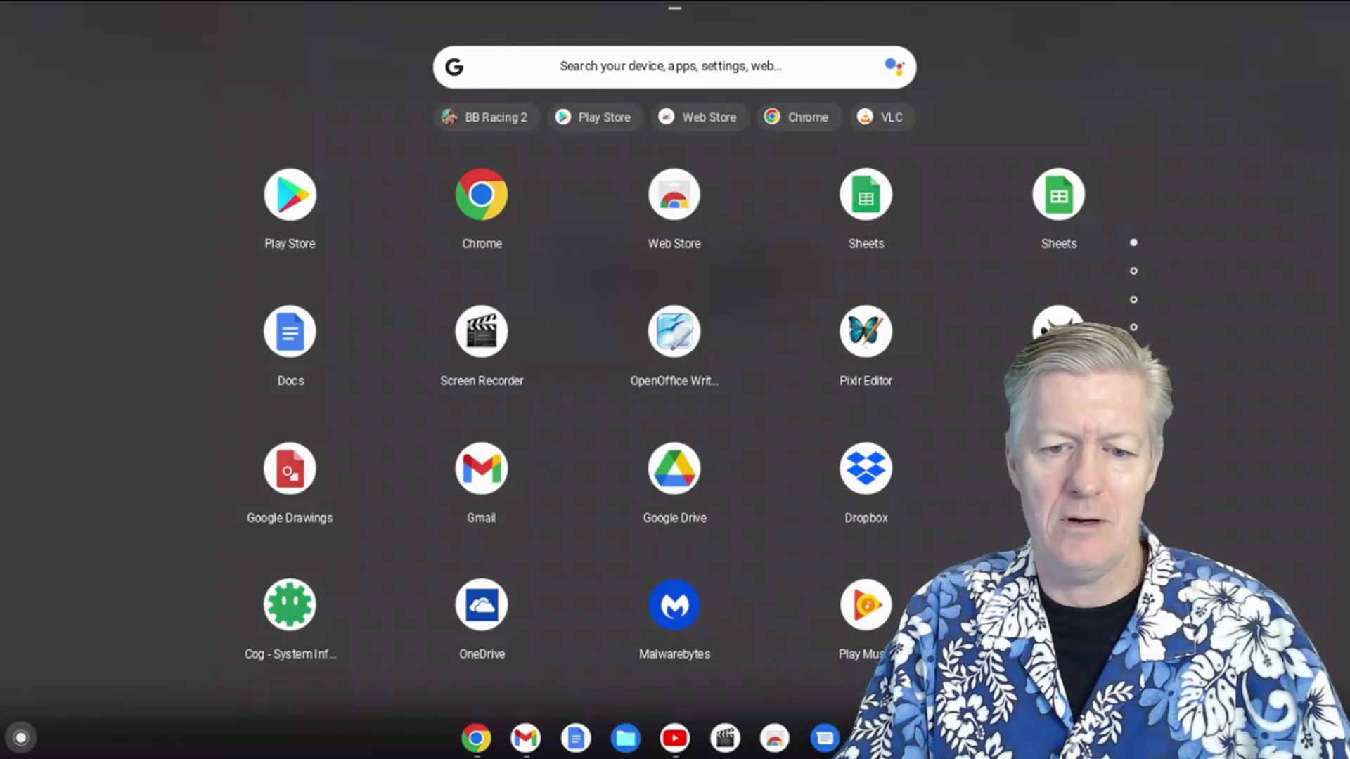
key("Escape")
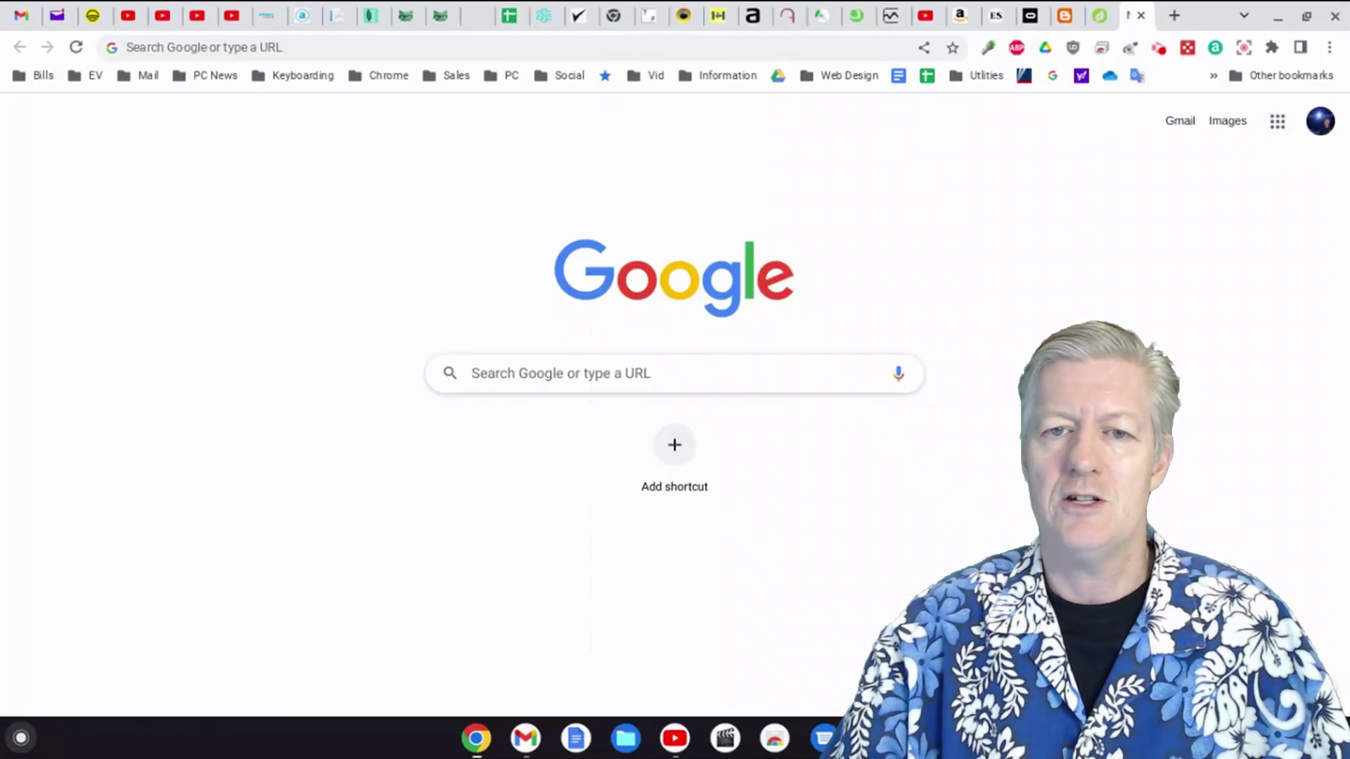
Open Google Drive, review the Offline option in its general settings, and close the settings.
left_click(1281, 132)
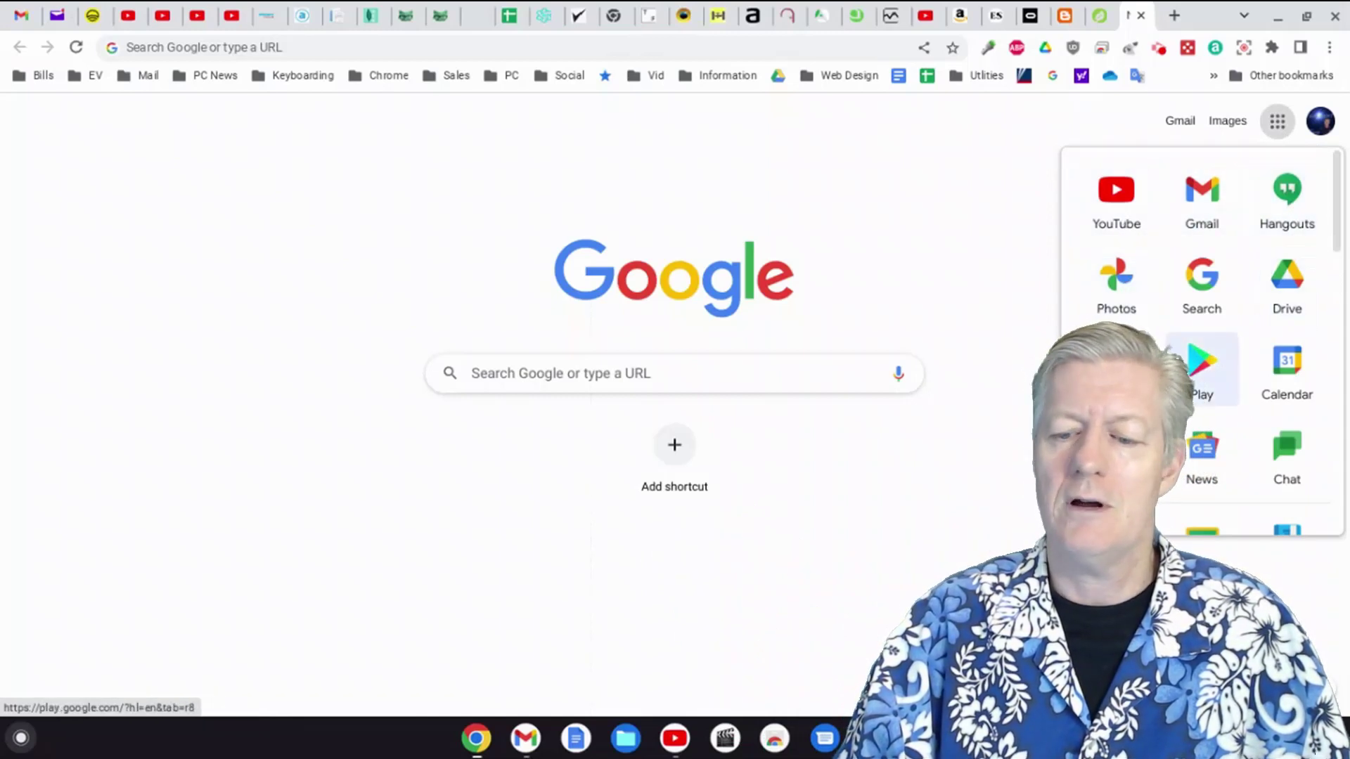
left_click(1314, 292)
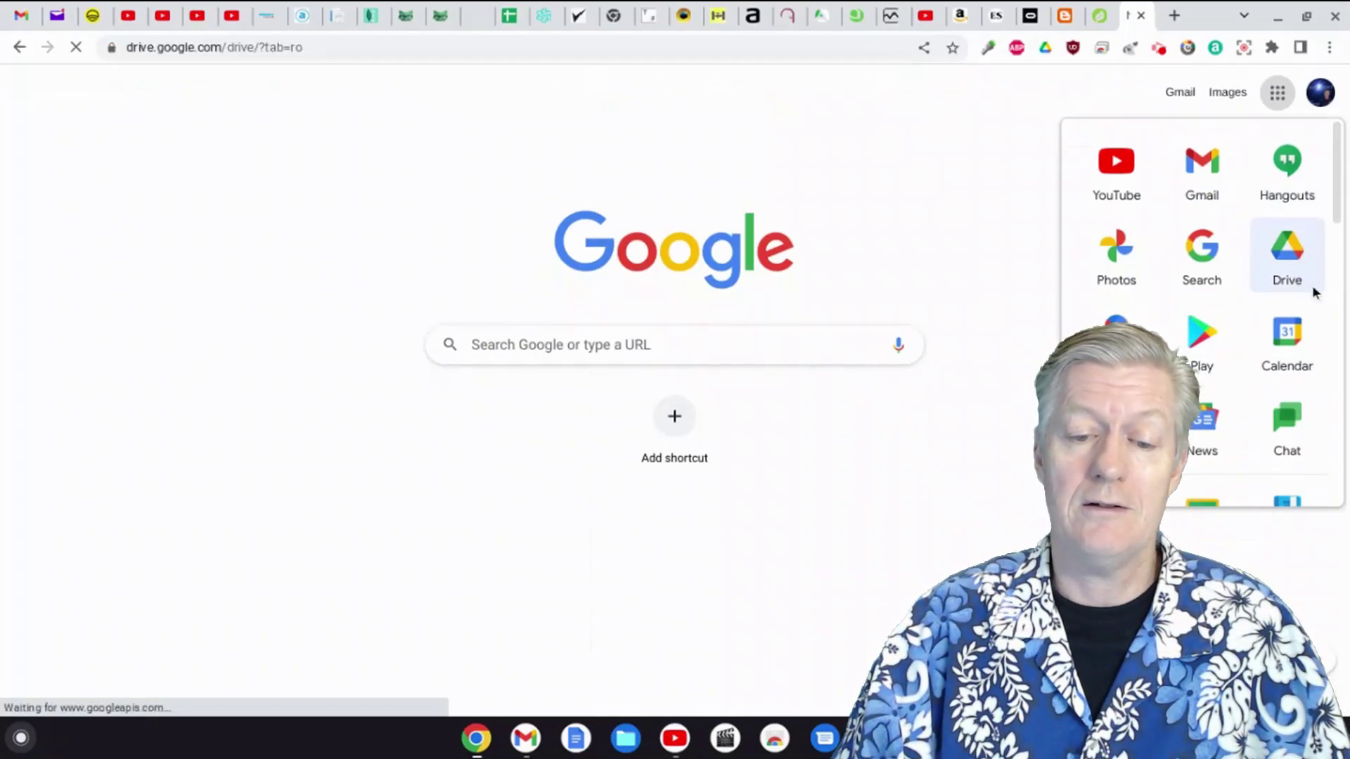
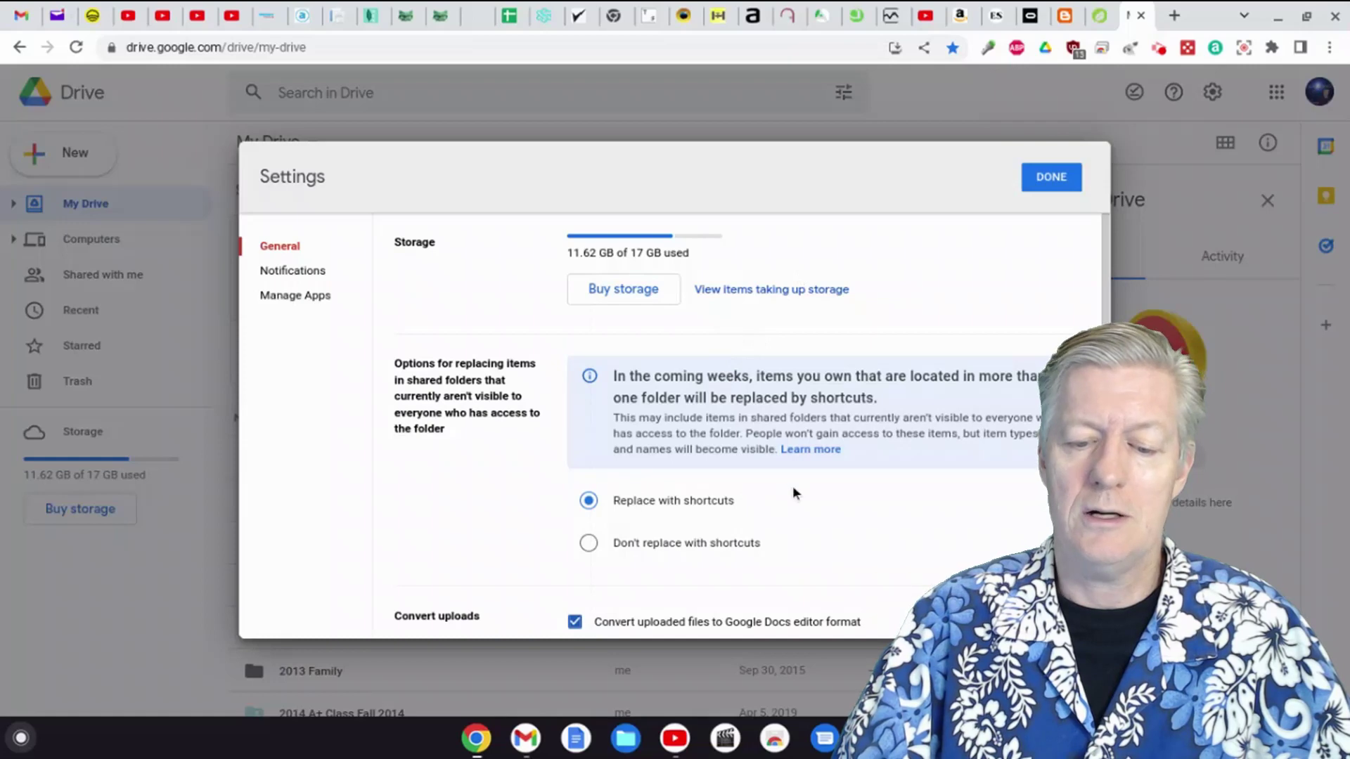
scroll(798, 495, "down", 1)
scroll(799, 495, "down", 2)
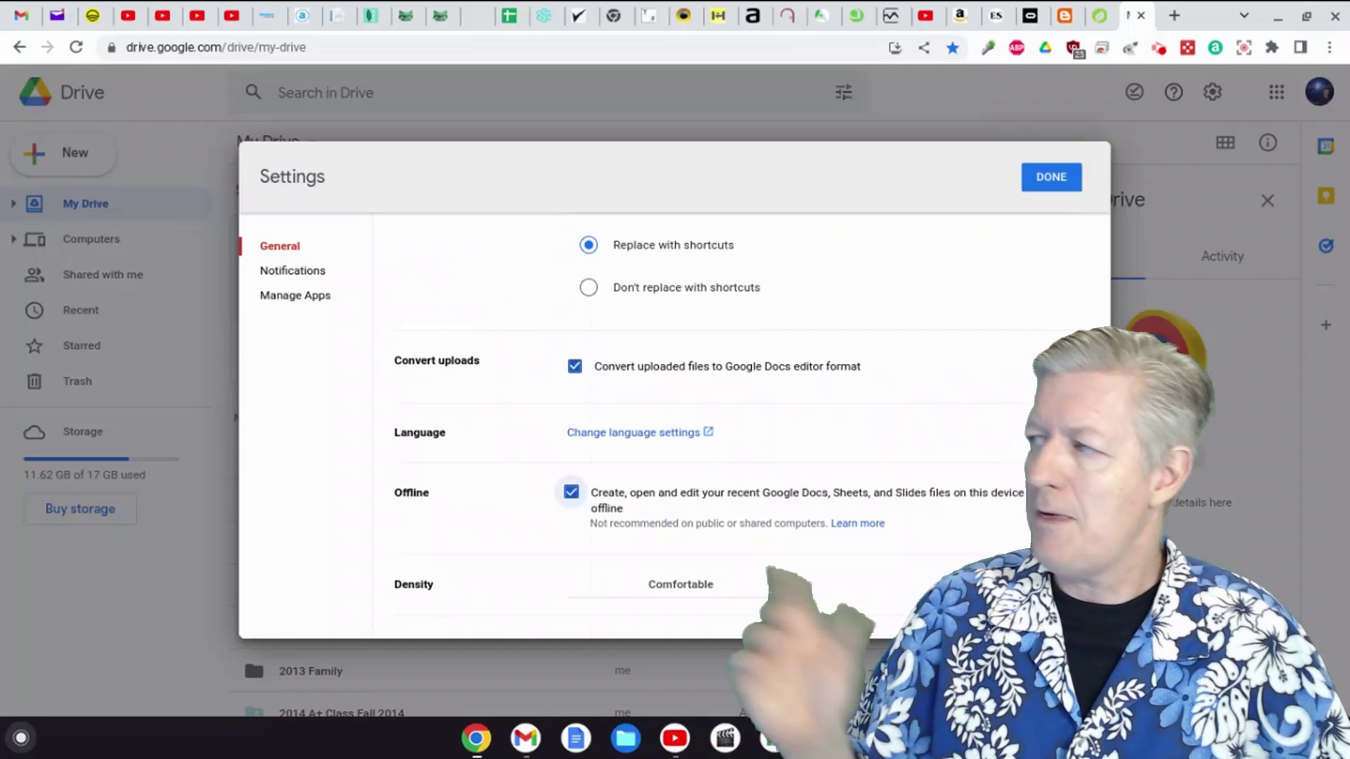
scroll(786, 465, "down", 1)
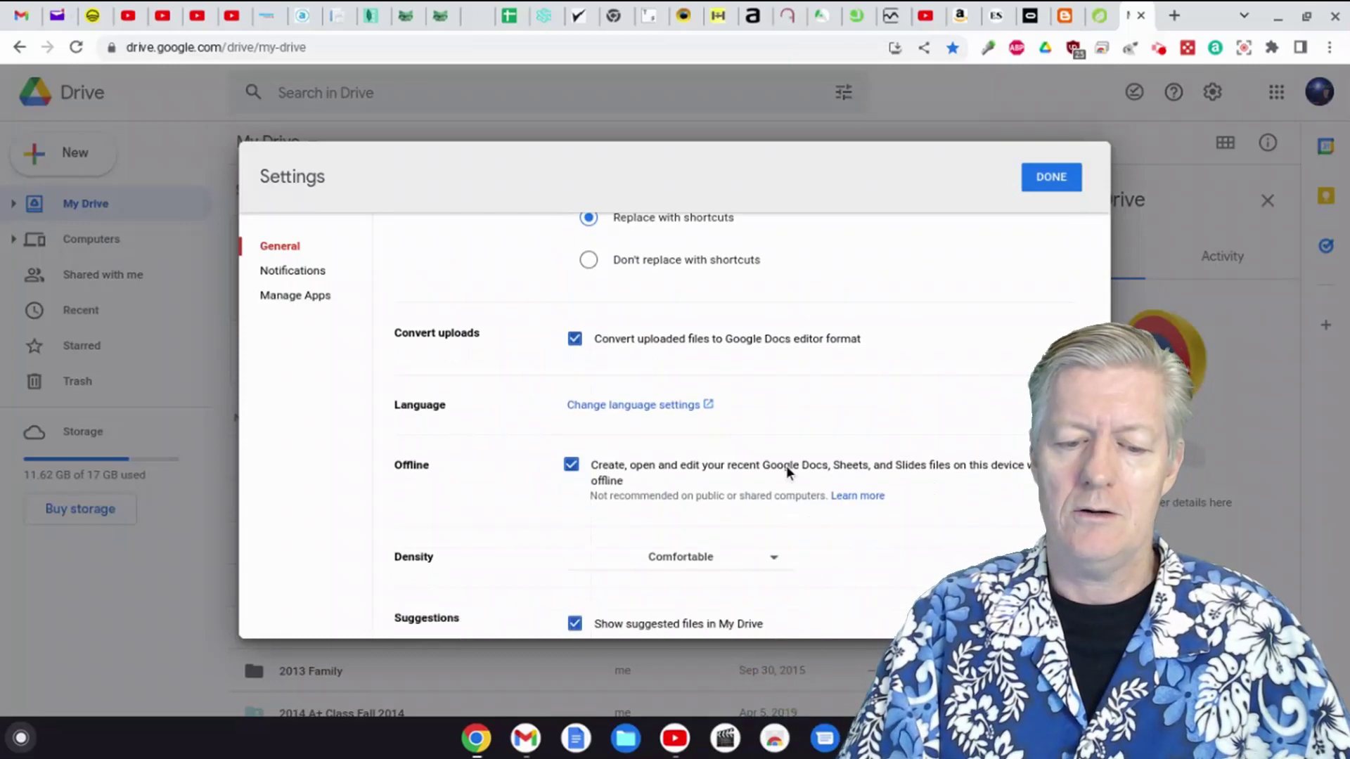
scroll(786, 466, "down", 1)
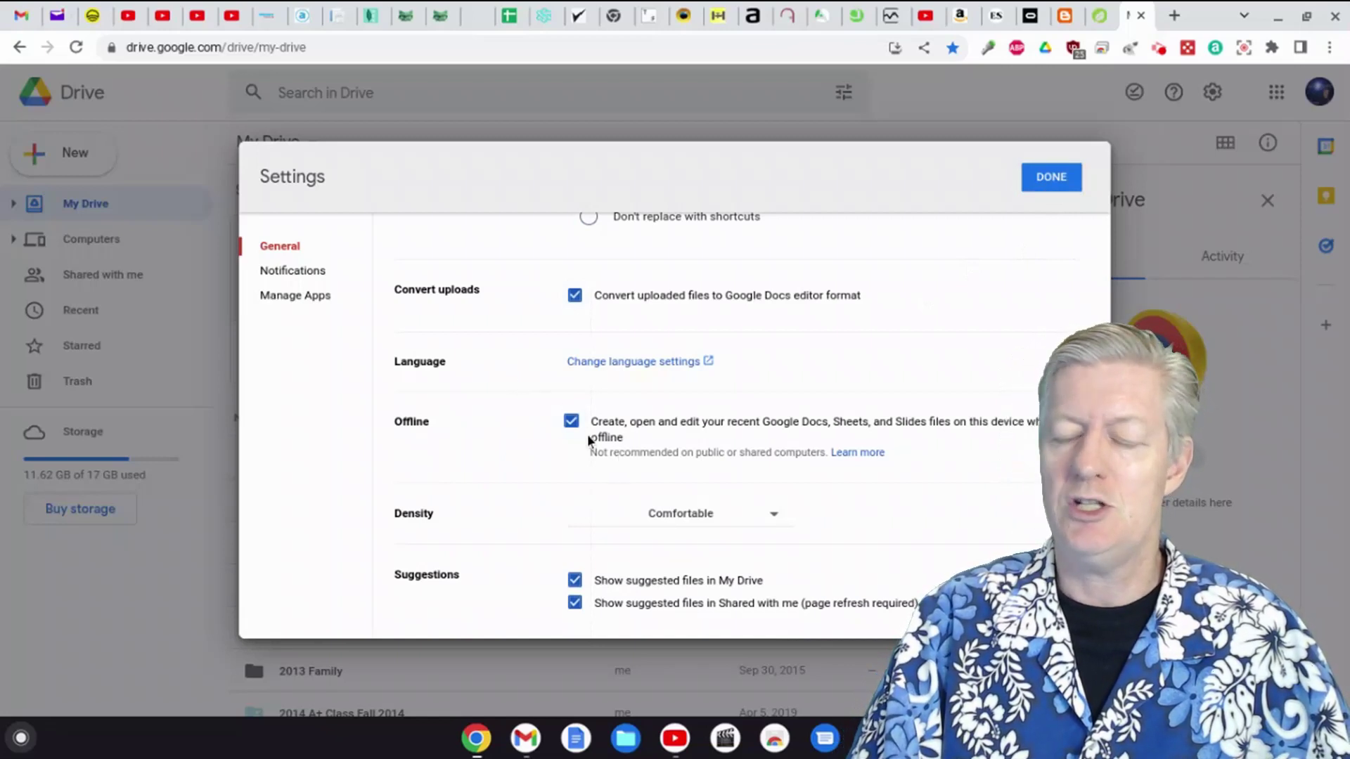
left_click(1048, 182)
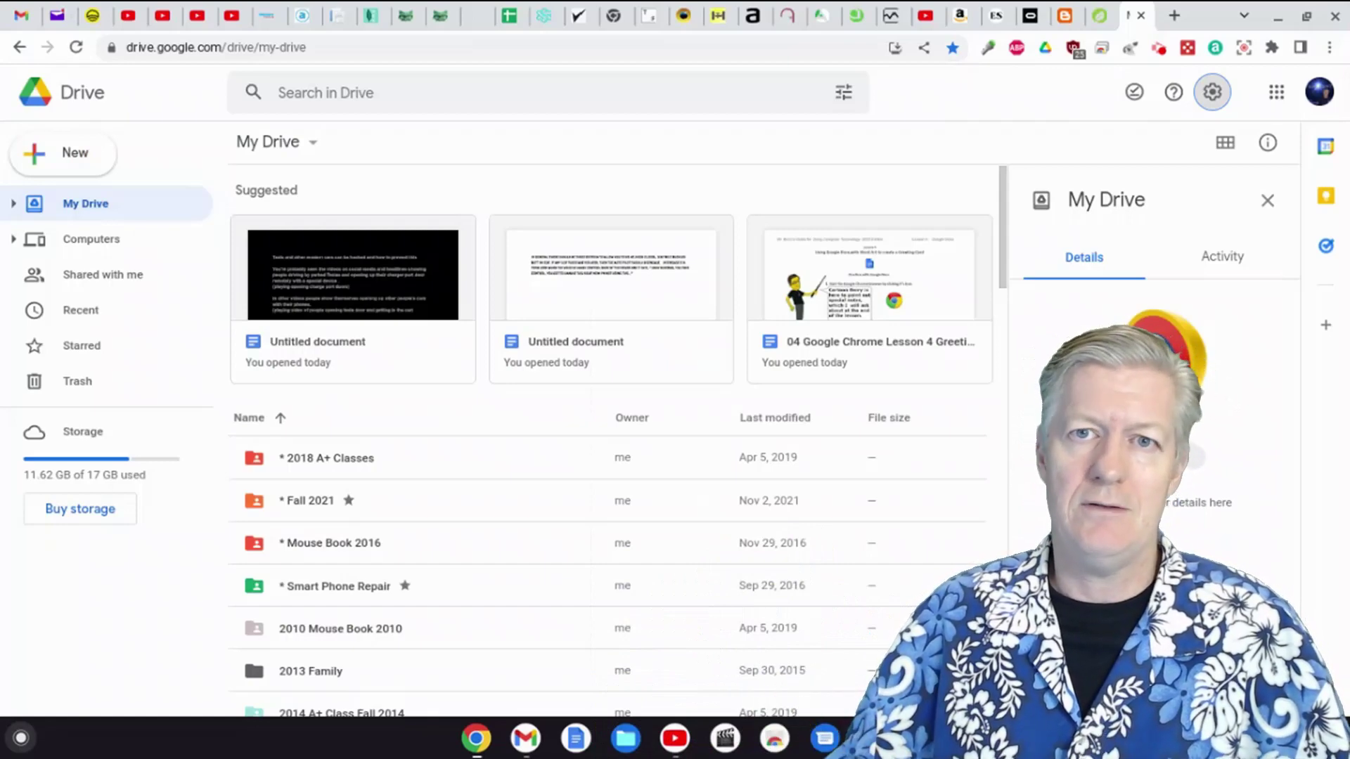
Open the keyboard shortcut helper over a new browser tab and move its window near the screen's upper-left corner.
key("ctrl+t")
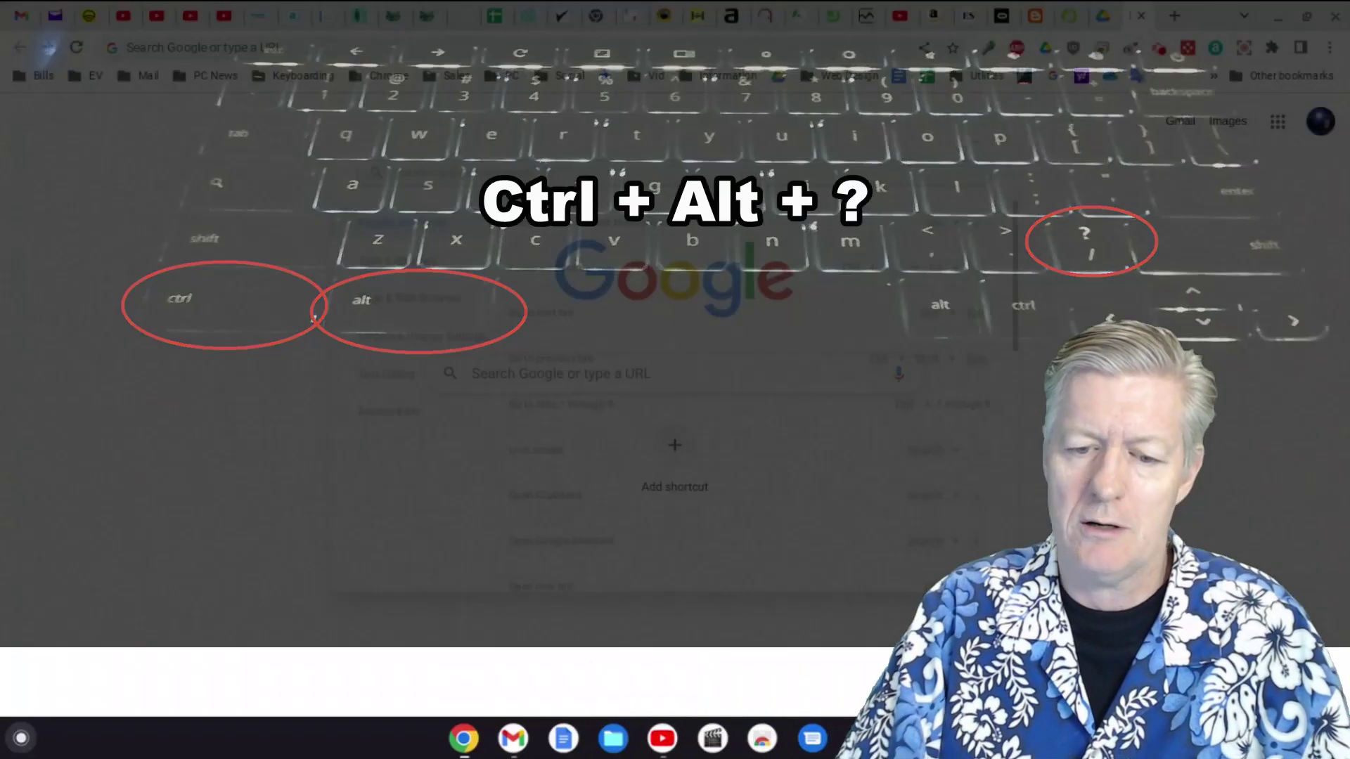
key("ctrl+alt+slash")
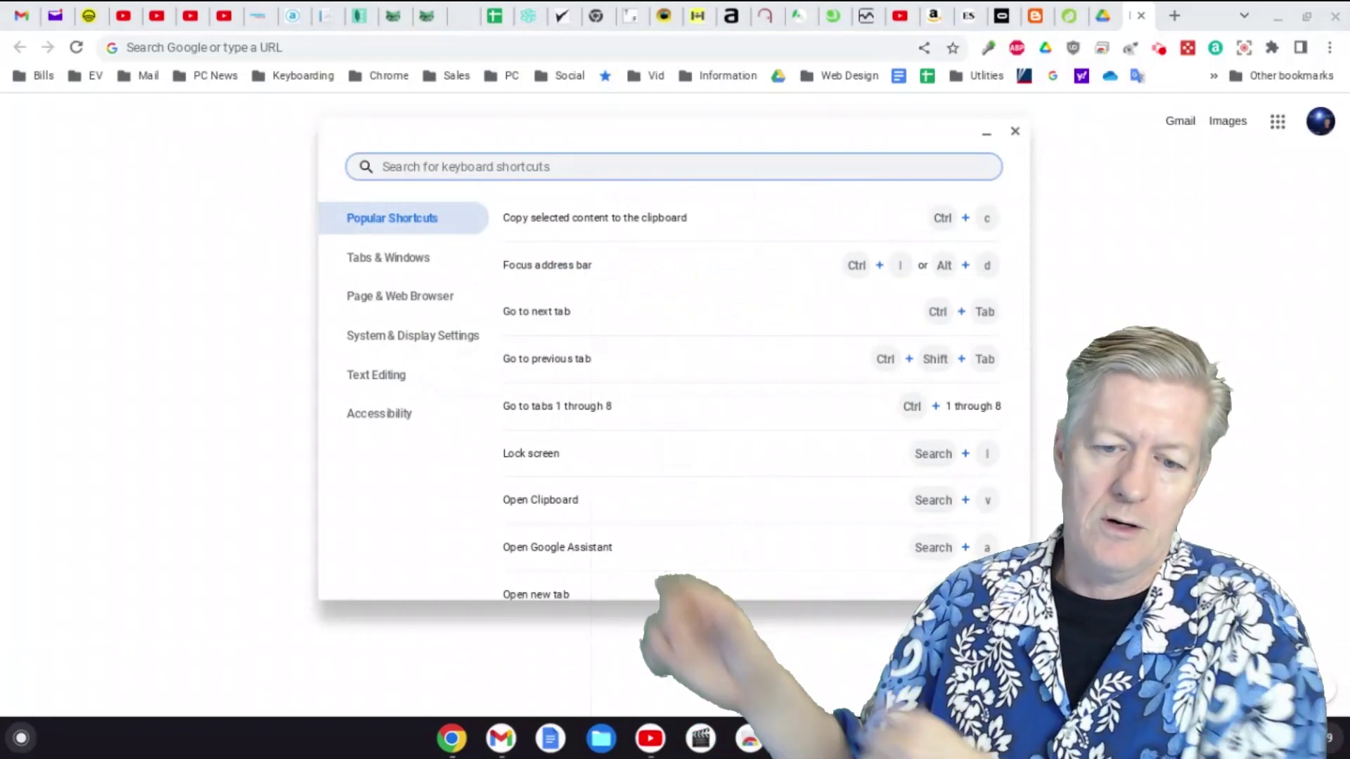
left_click_drag(805, 133, 530, 58)
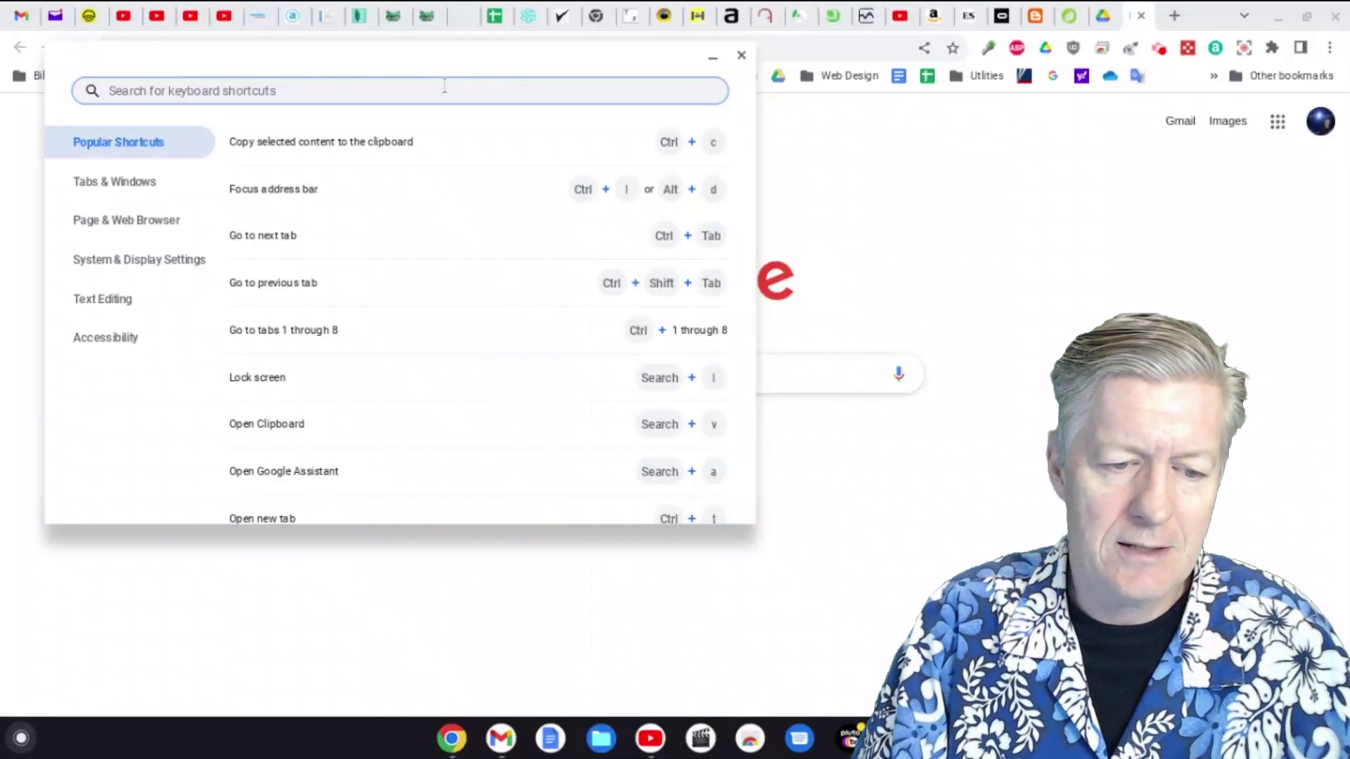
Search the keyboard shortcuts for "HELP" and clear the search.
type("HELP")
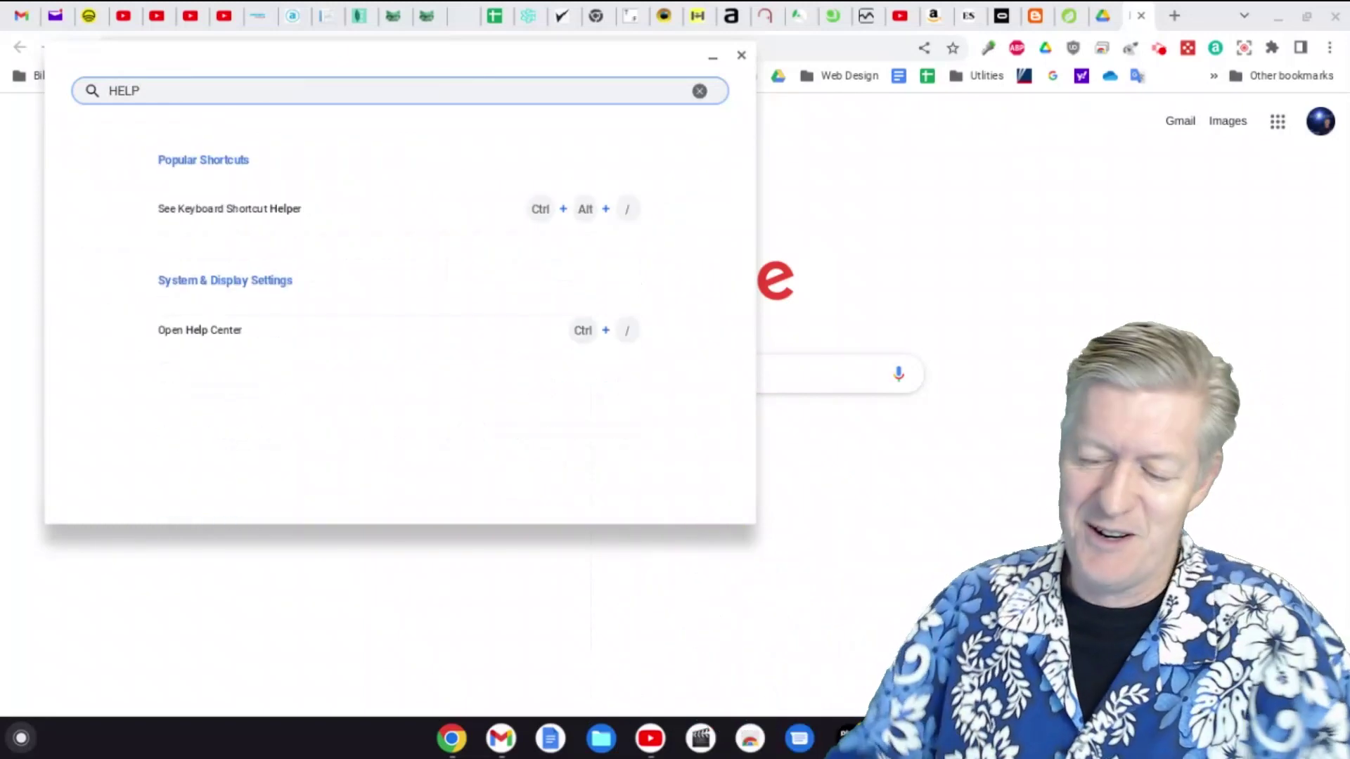
key("BackSpace")
key("BackSpace")
key("BackSpace")
key("BackSpace")
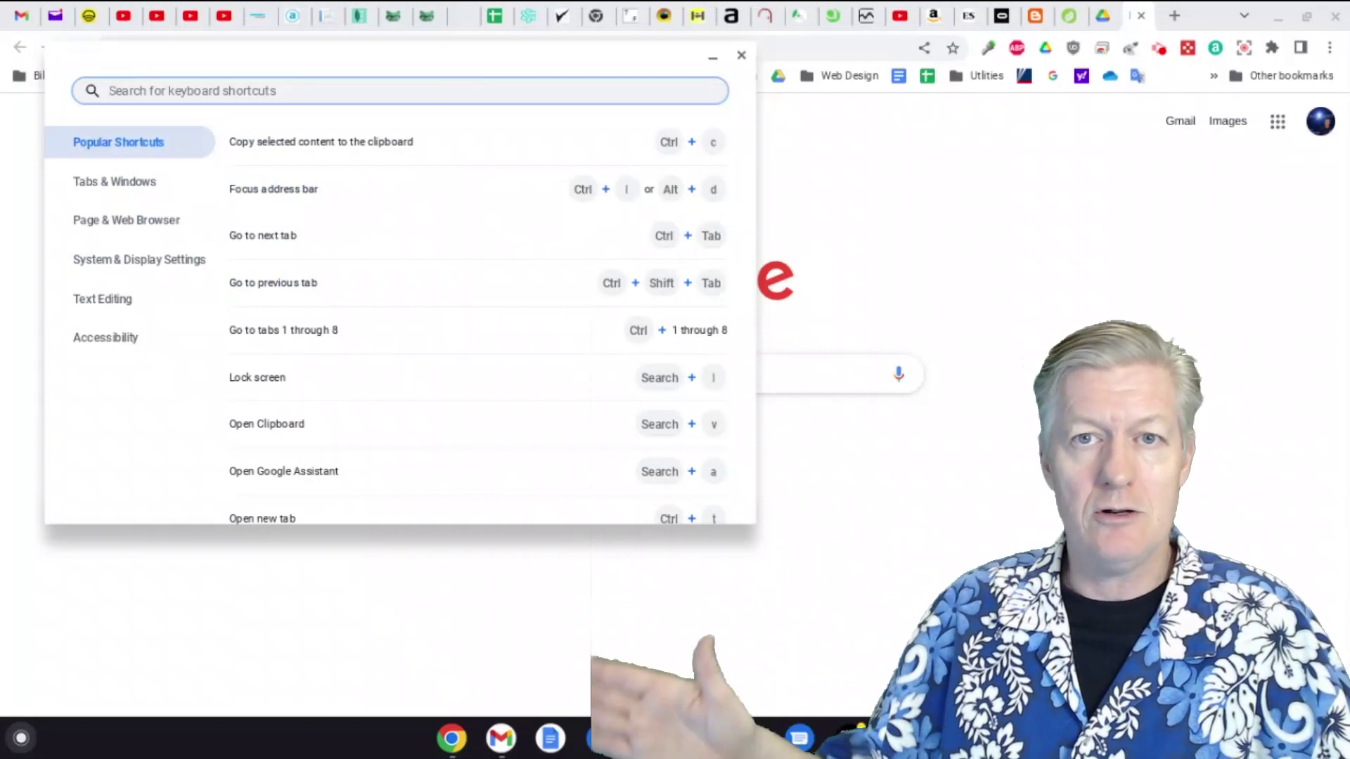
Show and hide the launcher, and close the keyboard shortcut helper.
key("super")
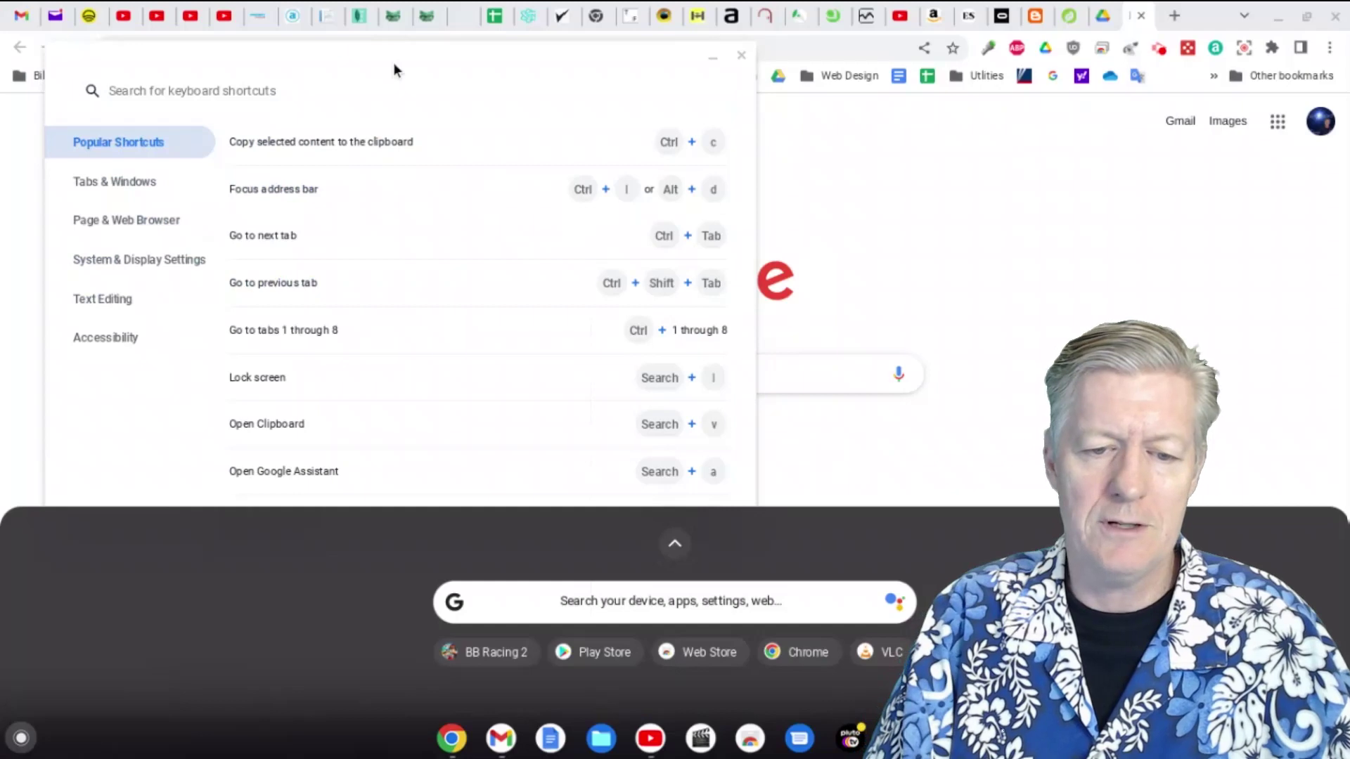
key("super")
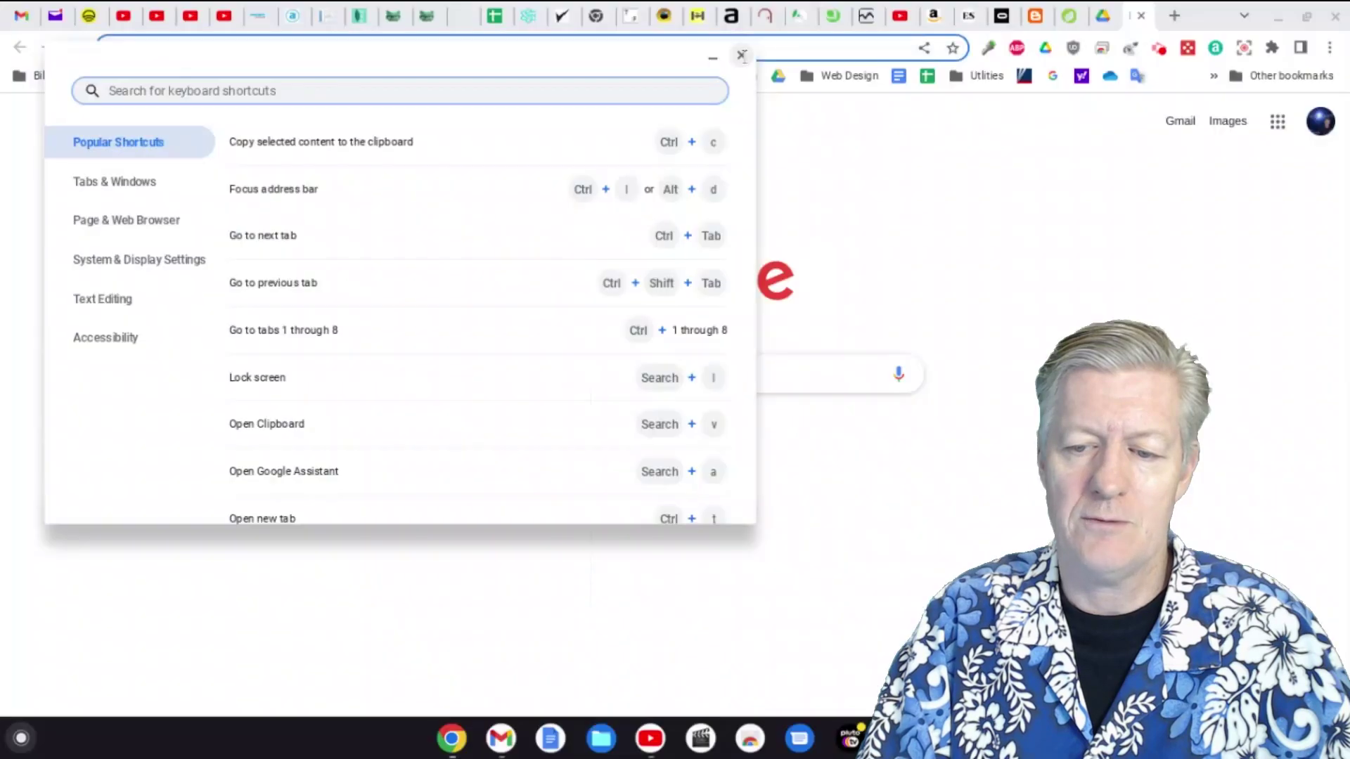
key("Escape")
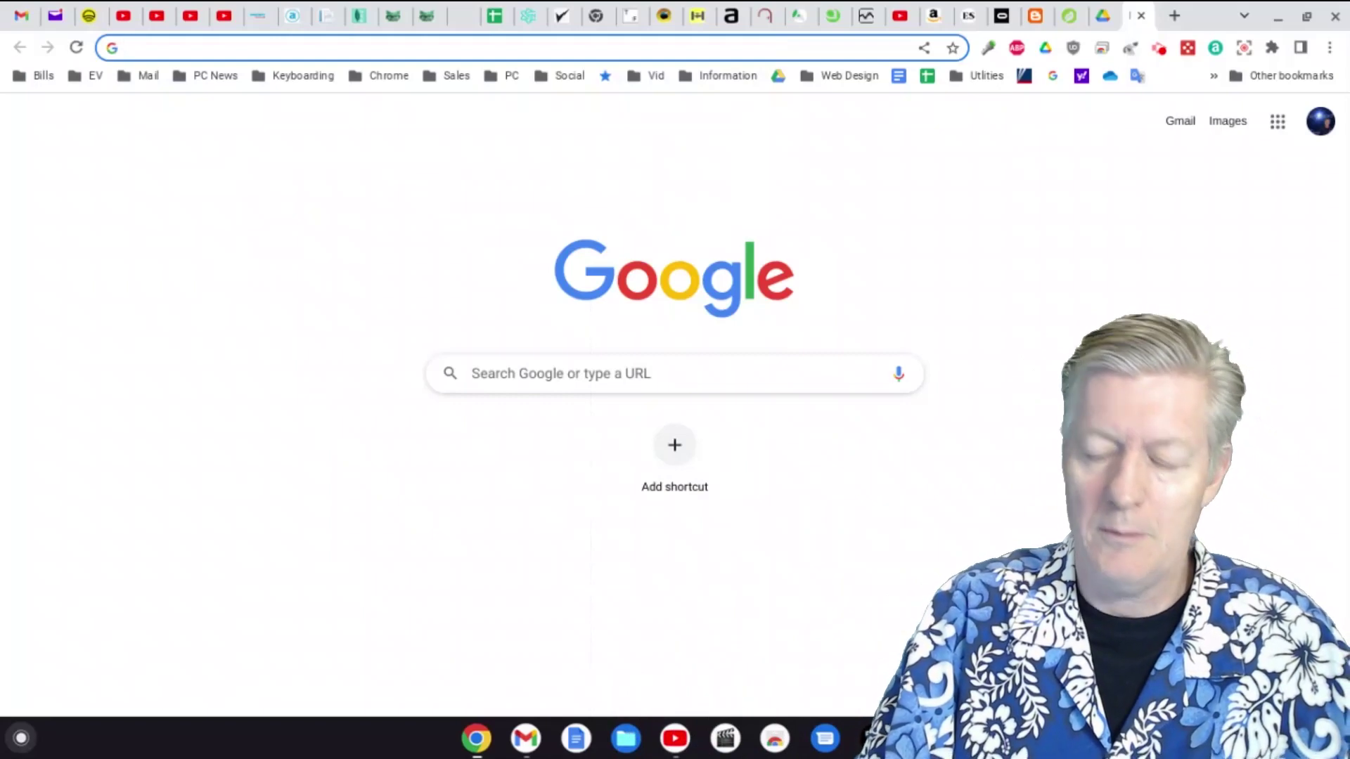
Snap the browser window to the left half of the screen and open a second browser window.
key("alt+bracketleft")
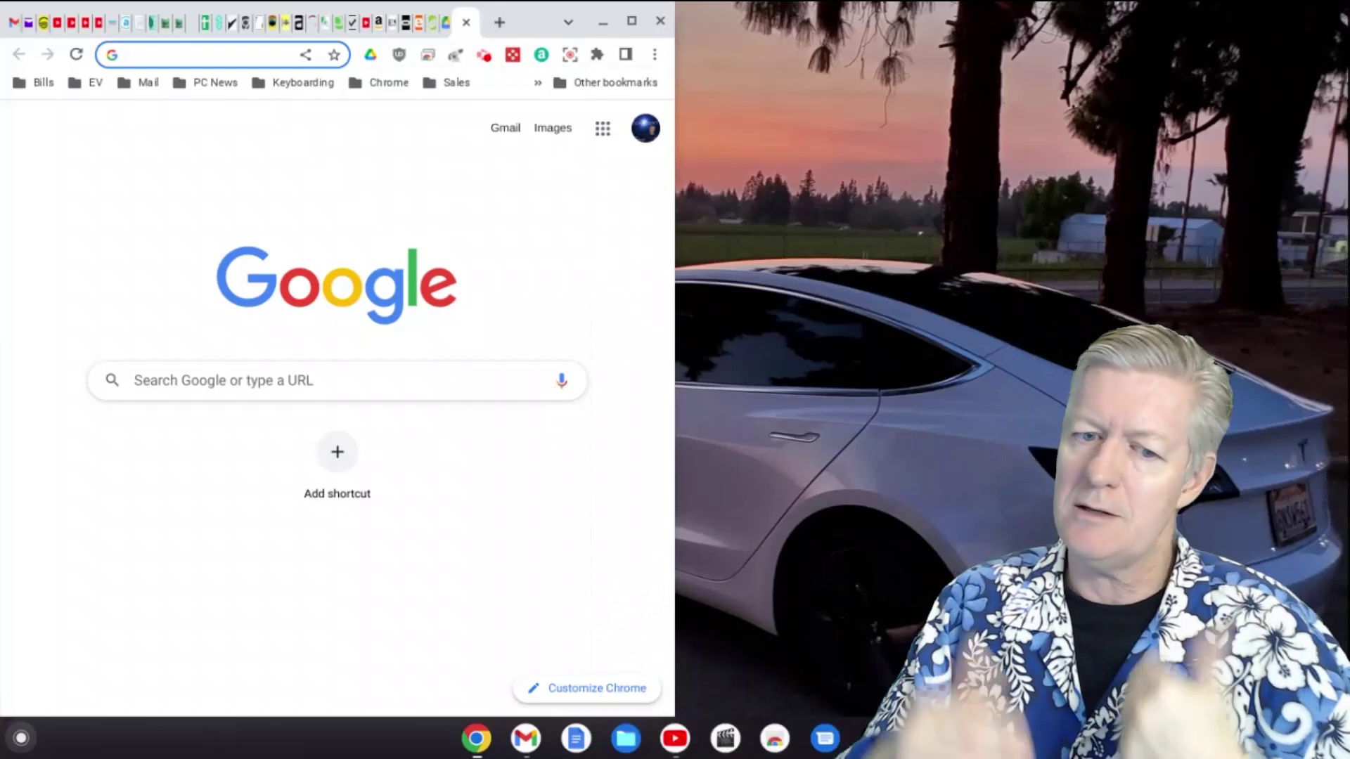
left_click(500, 25)
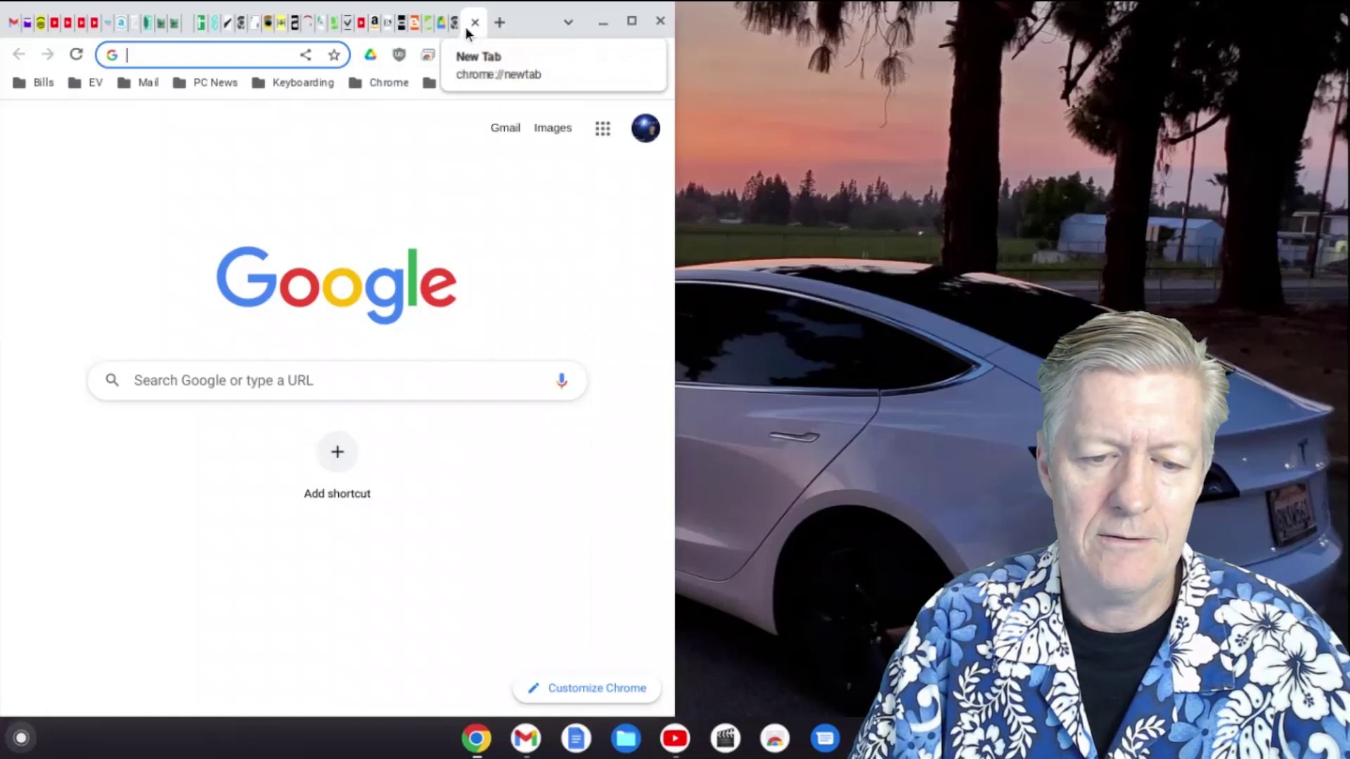
key("ctrl+n")
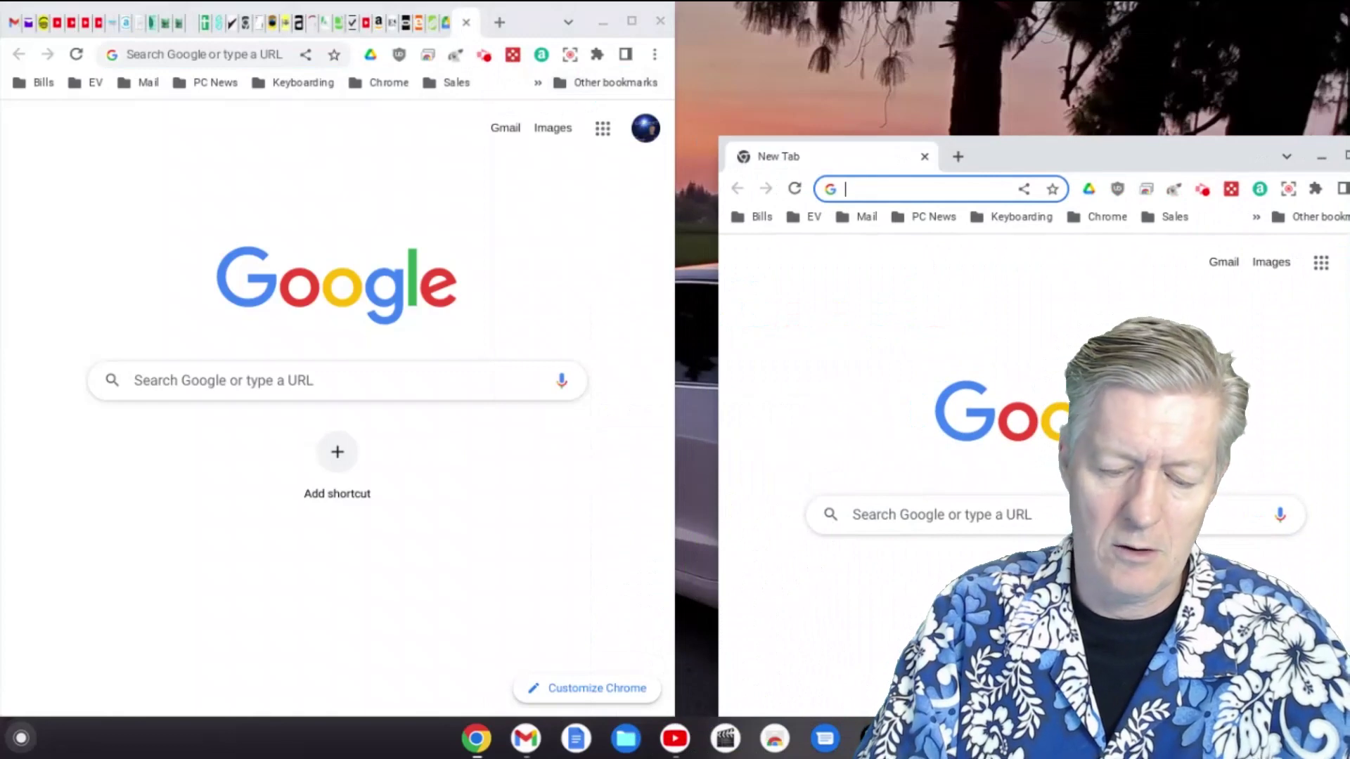
Snap the second browser window to the right half of the screen, beside the first window.
key("alt+bracketright")
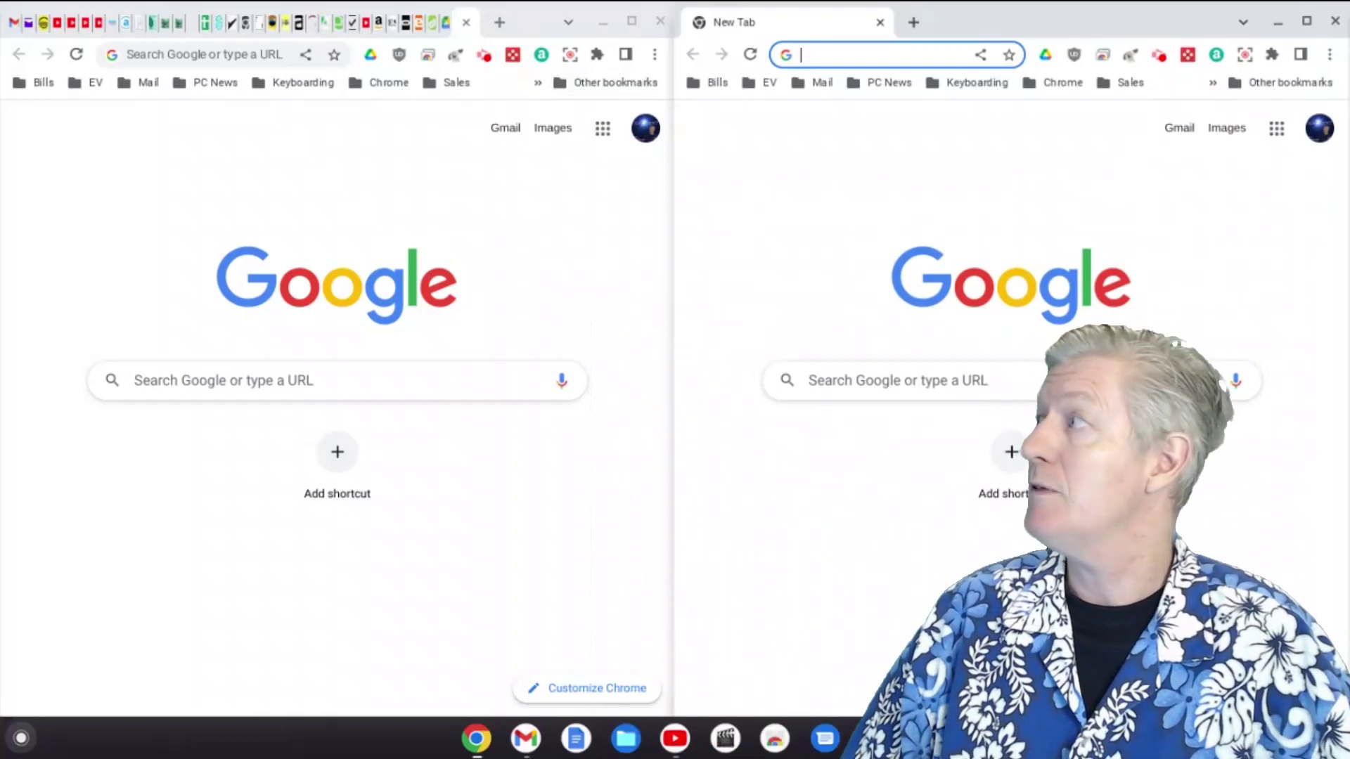
Close the second browser window and maximize the remaining one.
key("ctrl+w")
left_click(638, 19)
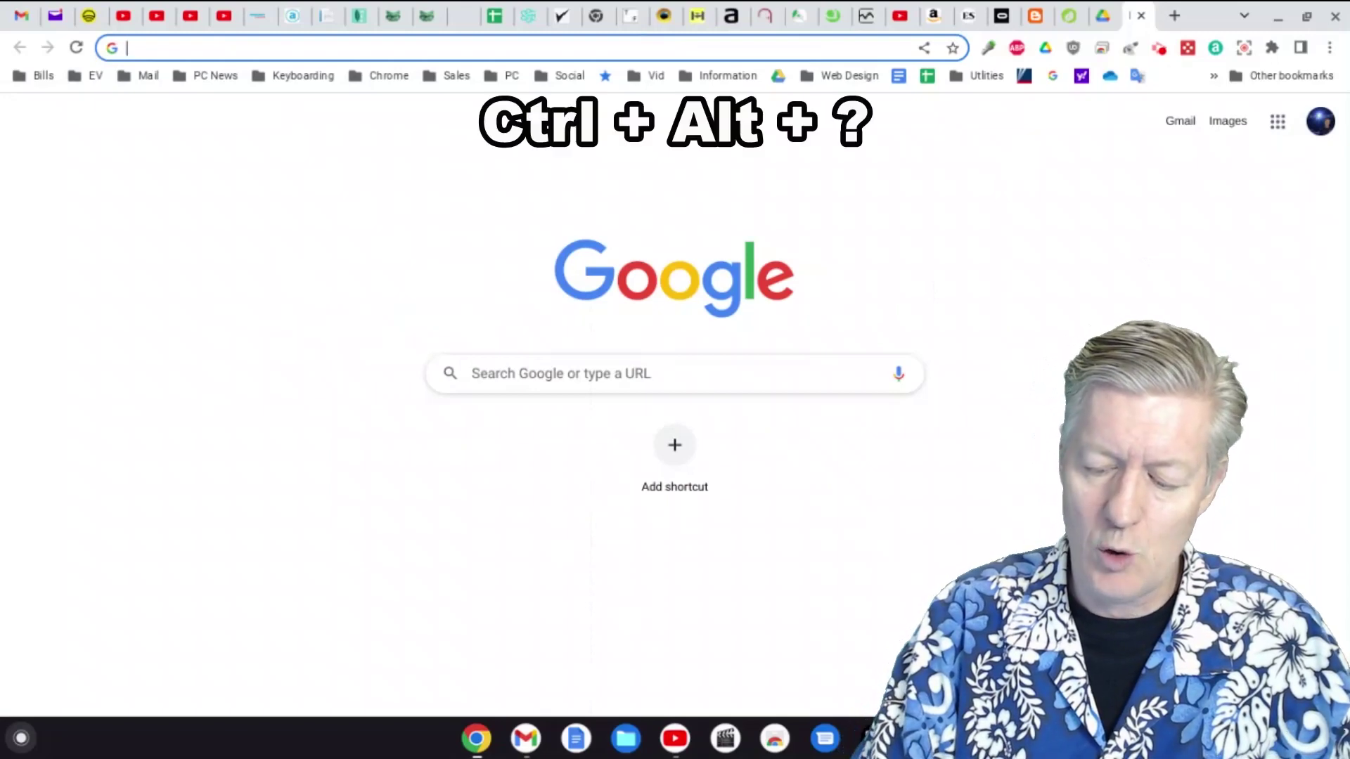
Open the keyboard shortcut helper and look through the Popular Shortcuts list.
key("ctrl+alt+slash")
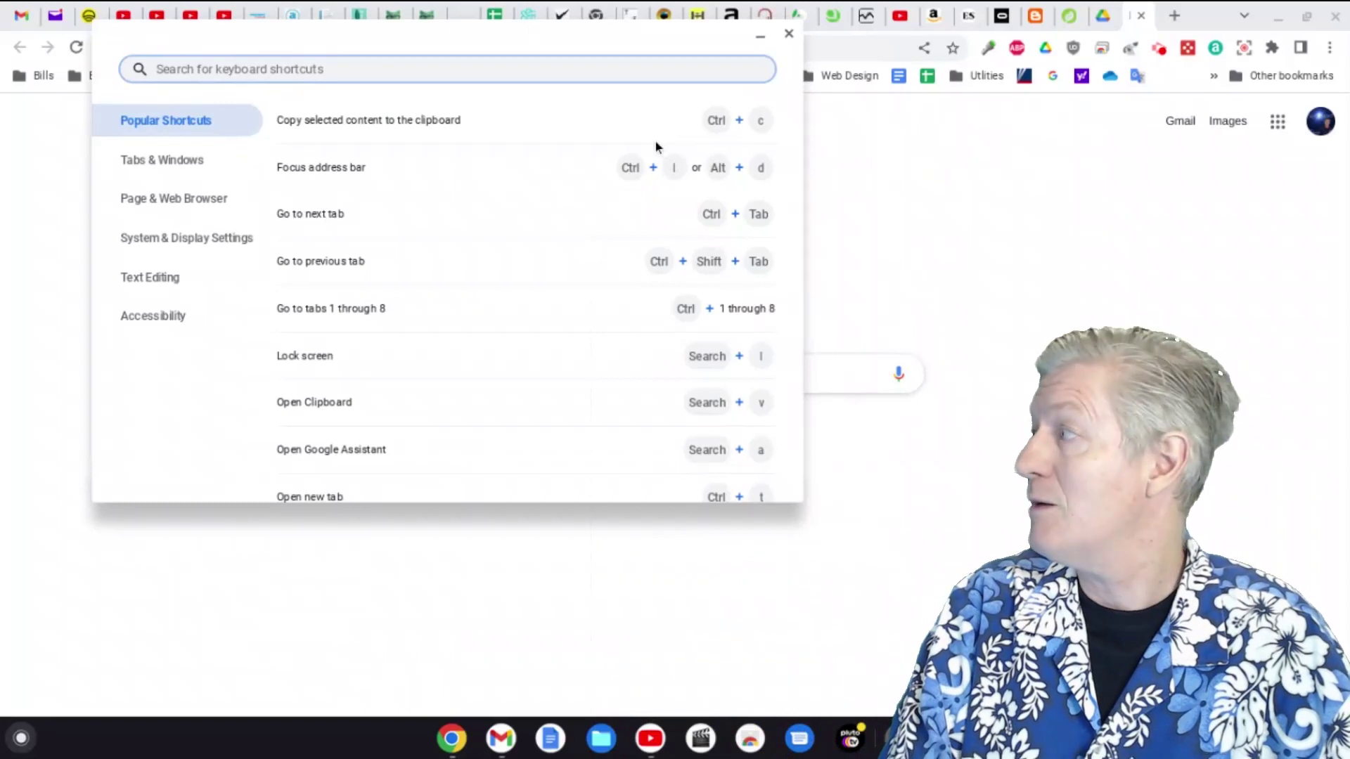
scroll(644, 144, "down", 6)
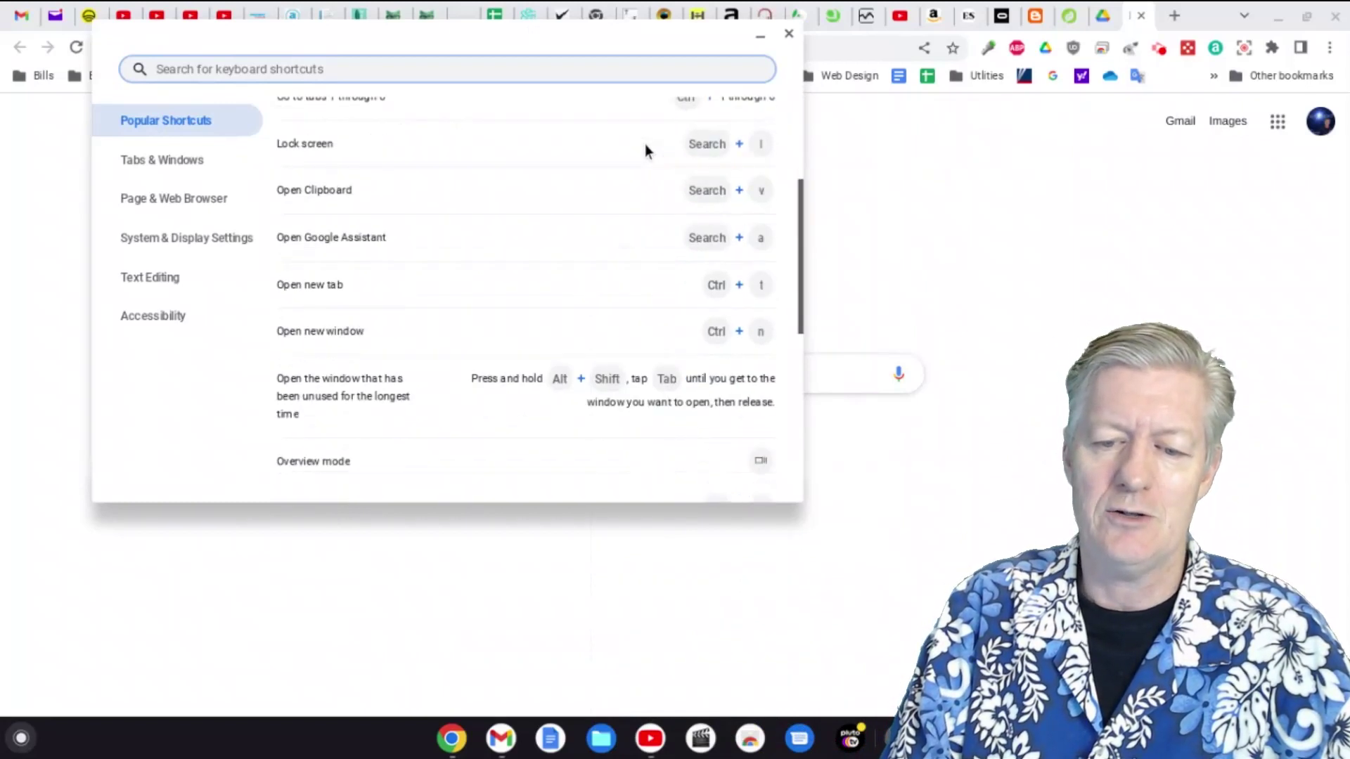
scroll(644, 144, "down", 4)
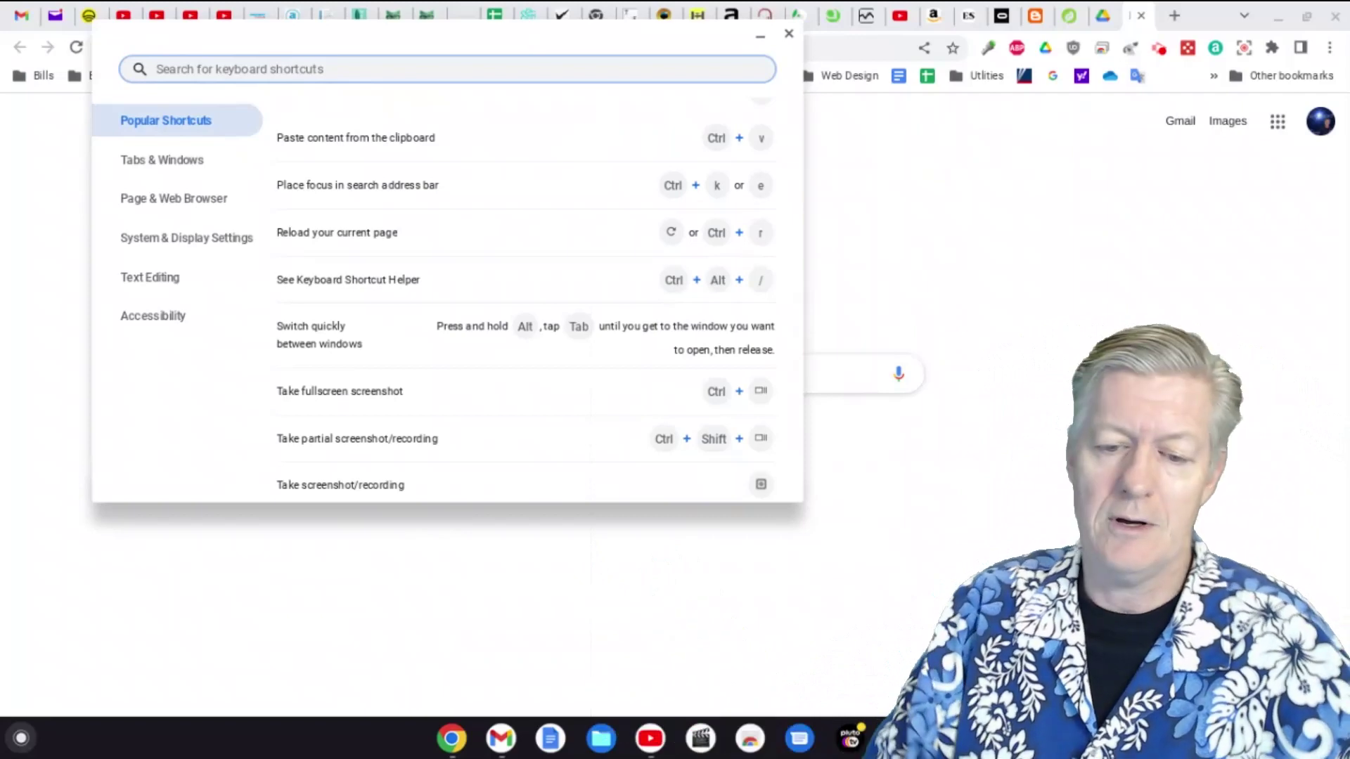
scroll(659, 246, "up", 10)
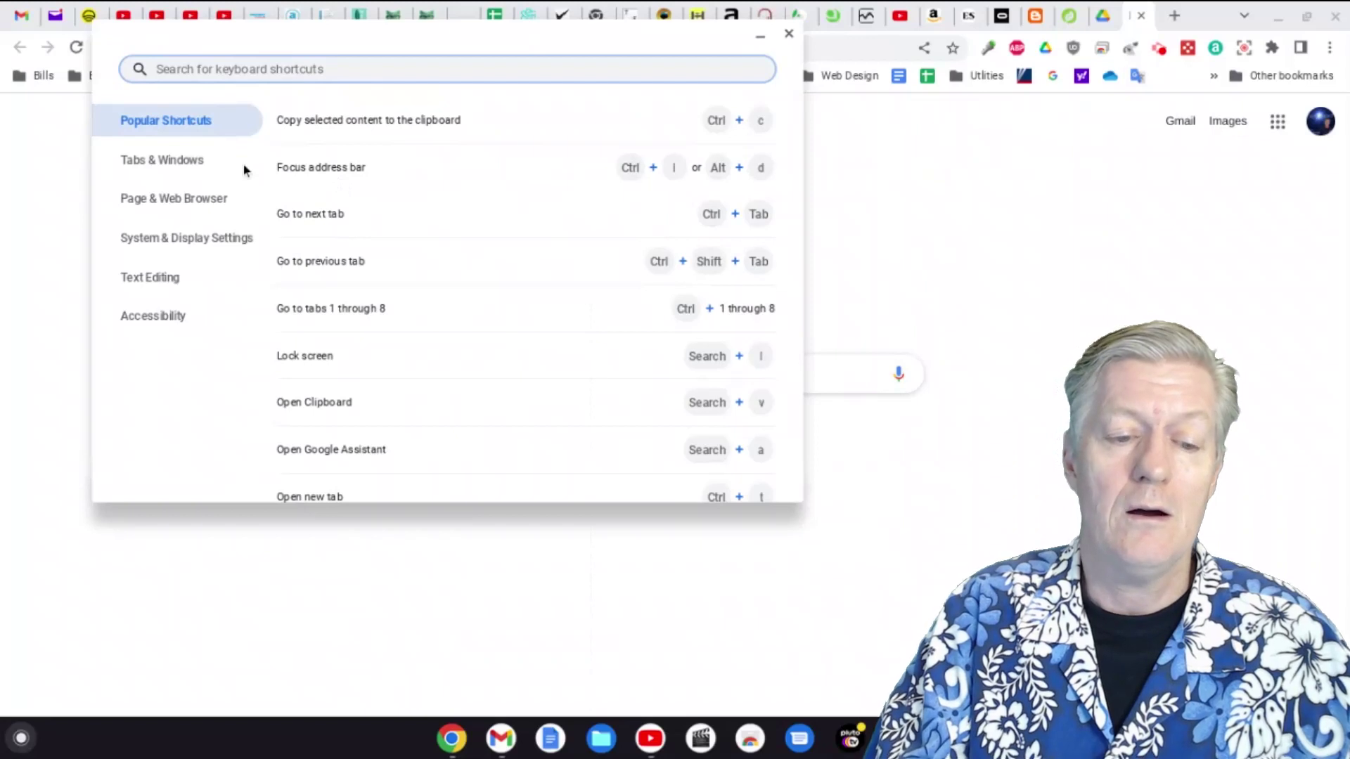
Look through the Tabs & Windows shortcuts and return to the start of the list.
left_click(196, 163)
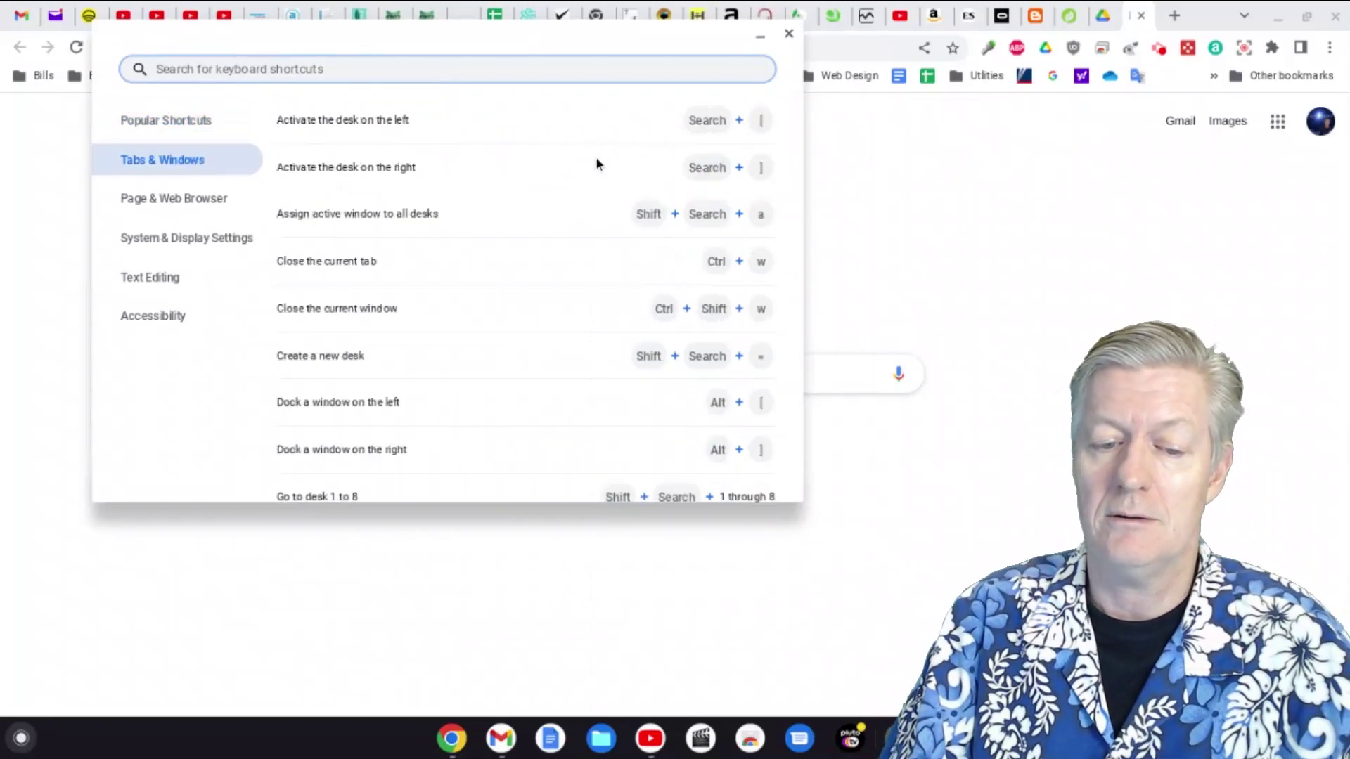
scroll(596, 164, "down", 4)
scroll(596, 164, "down", 7)
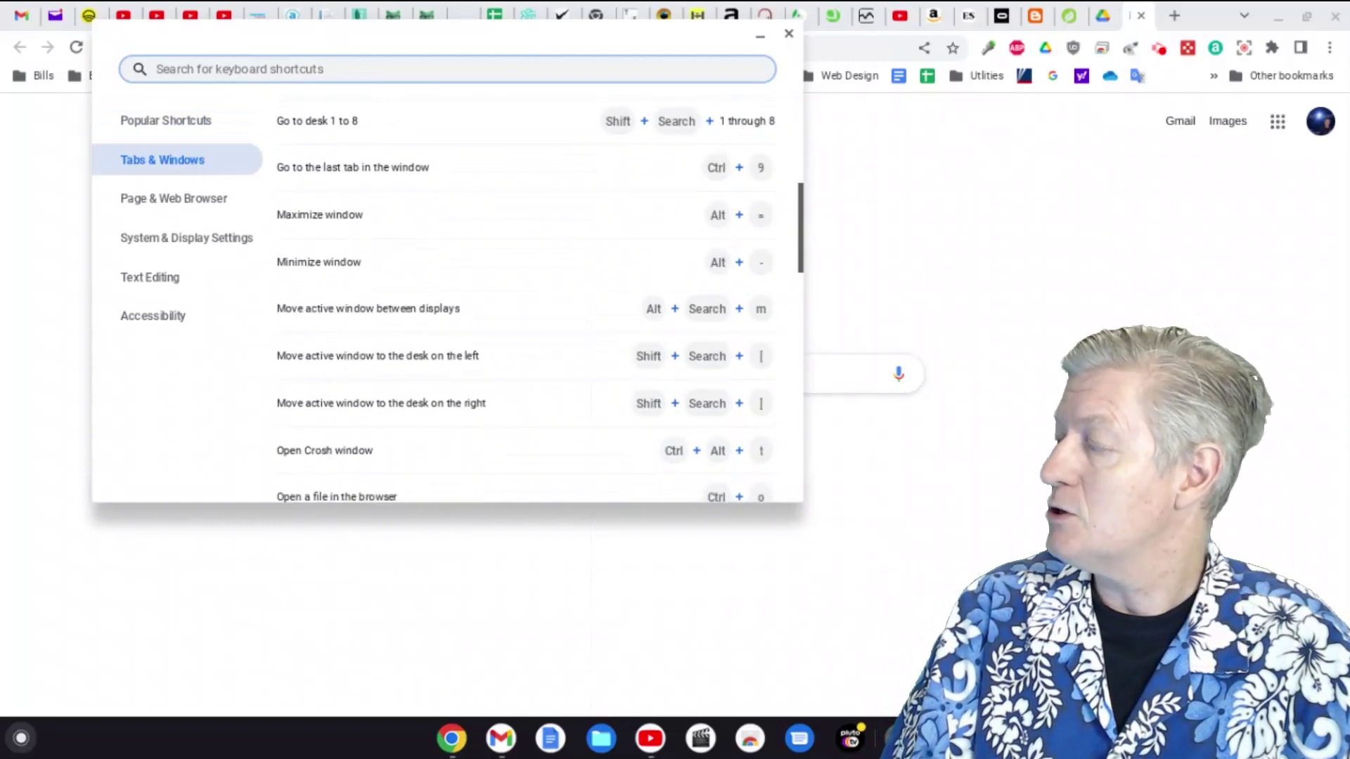
scroll(597, 164, "up", 5)
scroll(596, 164, "up", 5)
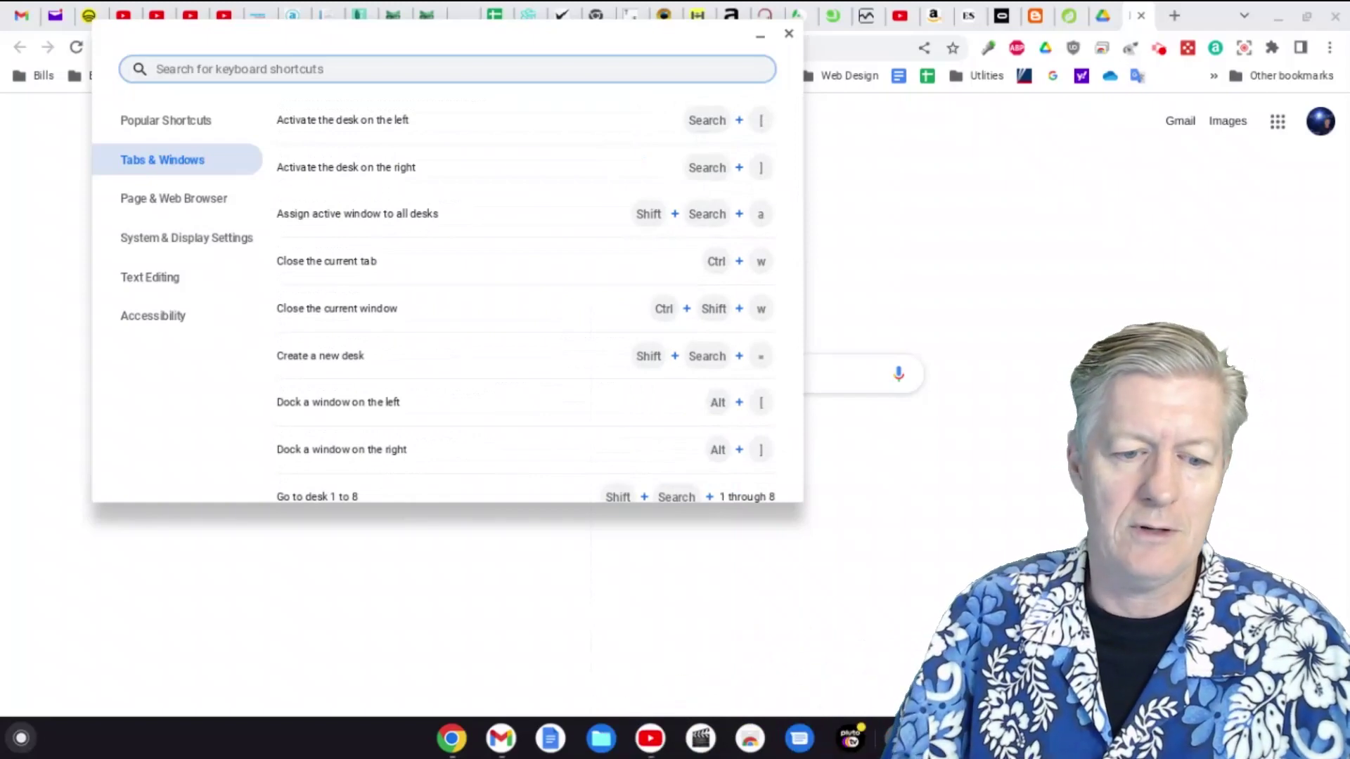
Look through the Page & Web Browser shortcuts and return to the start of the list.
left_click(192, 202)
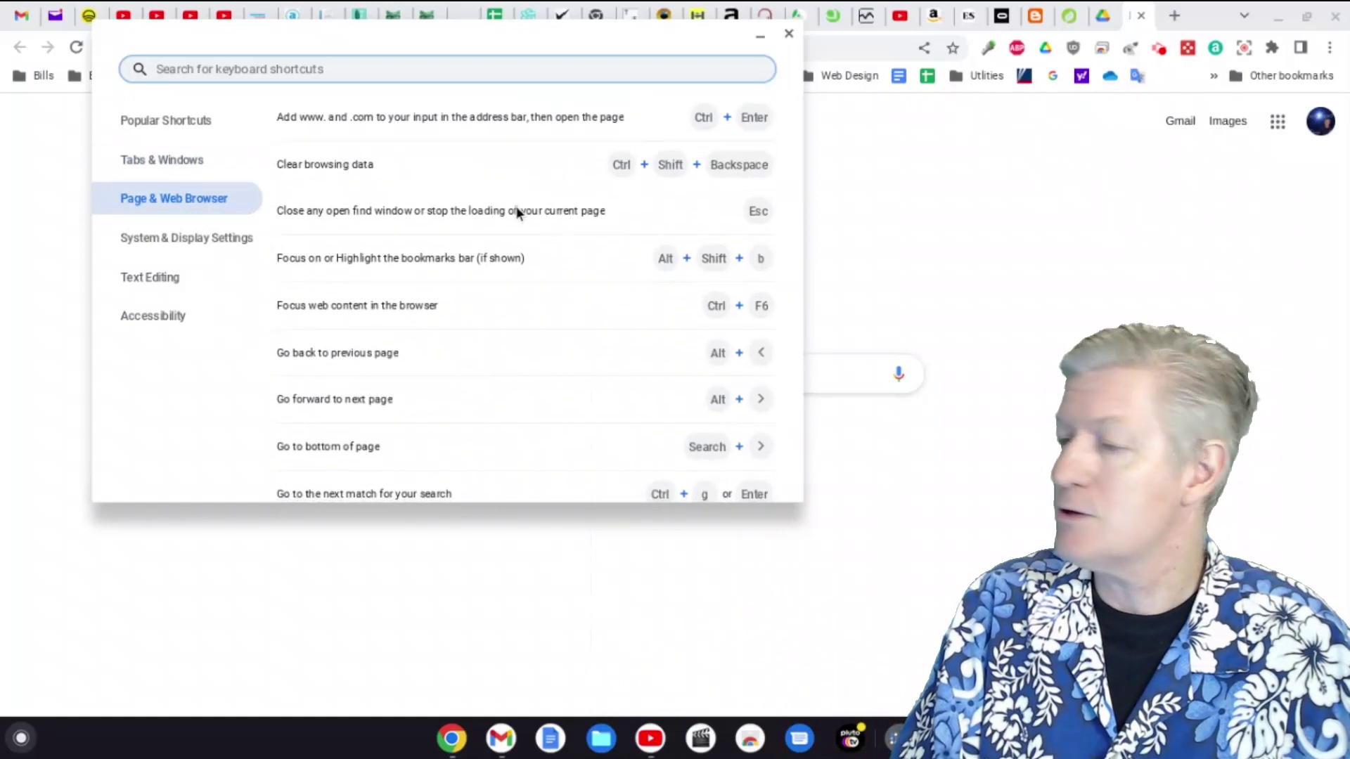
scroll(516, 213, "down", 8)
scroll(526, 300, "down", 7)
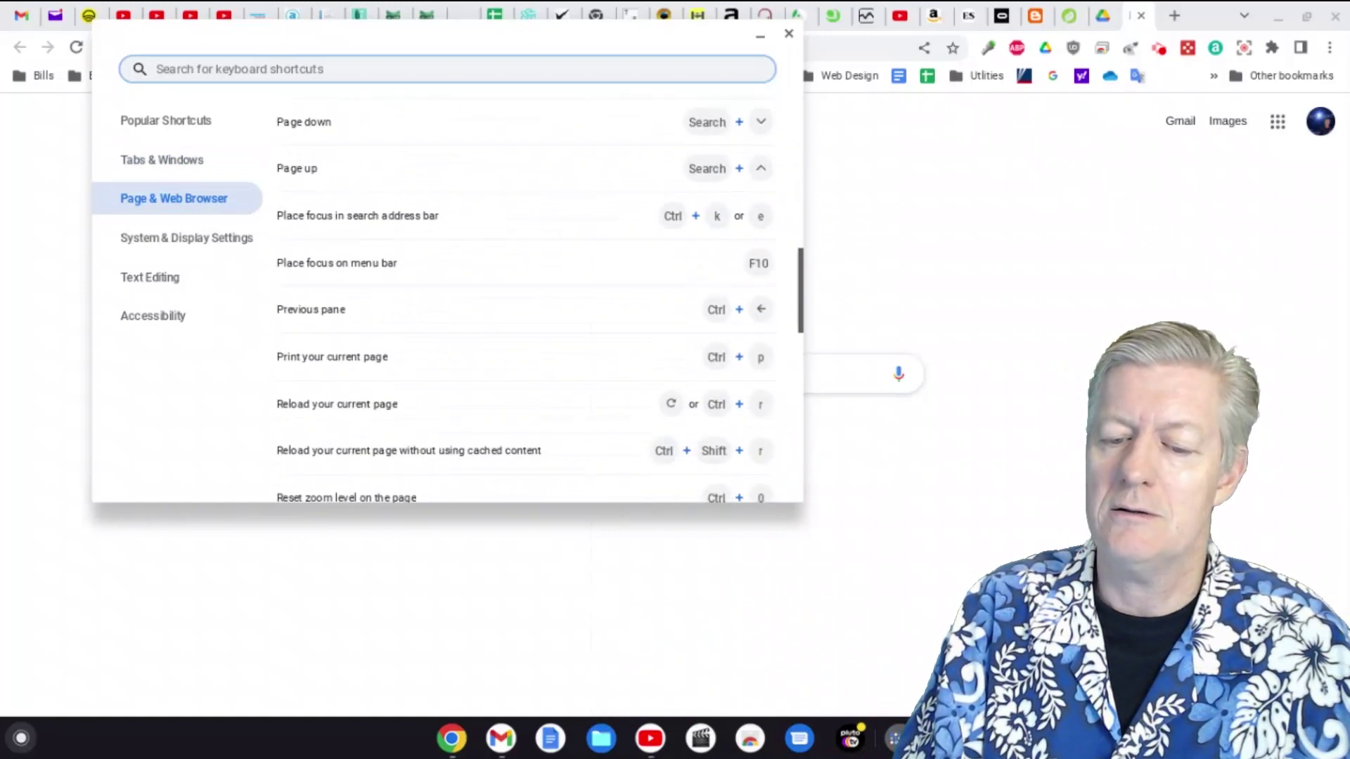
scroll(526, 300, "down", 8)
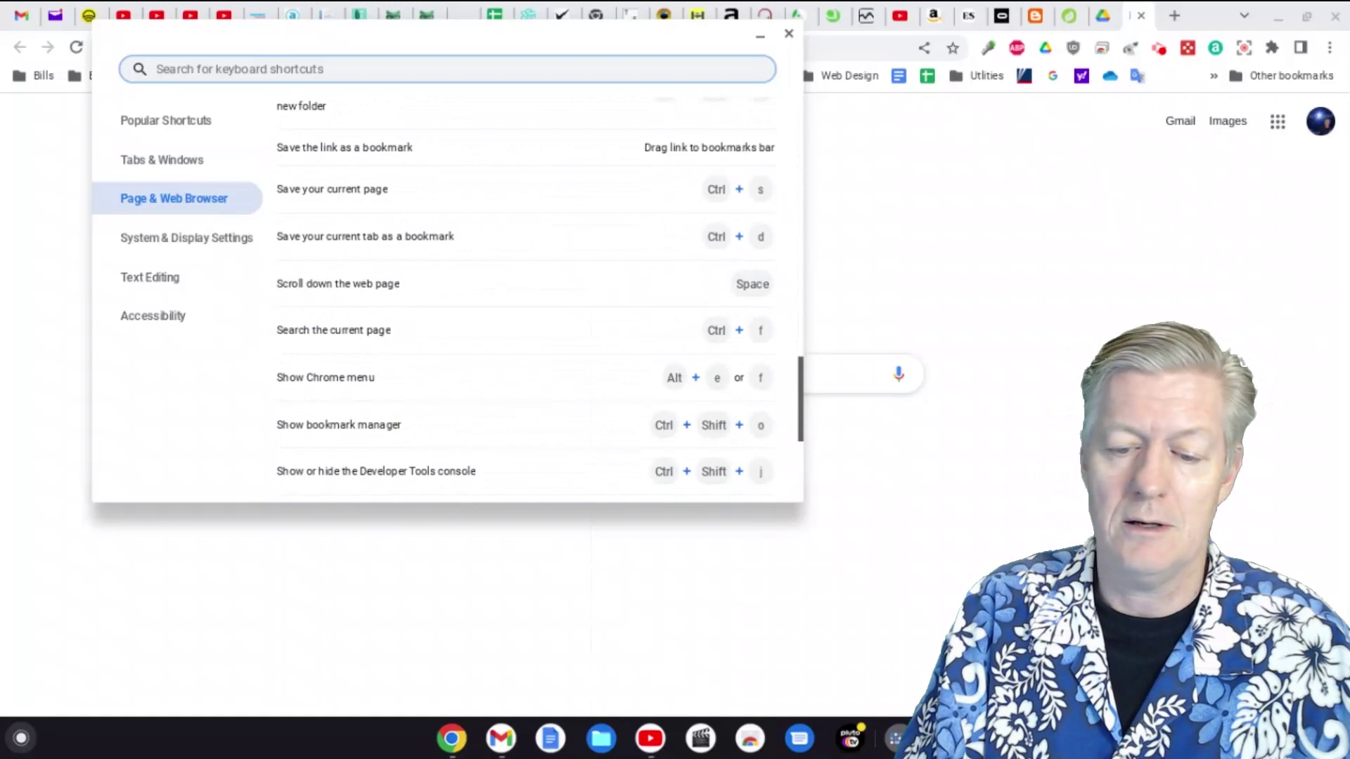
scroll(526, 300, "up", 11)
scroll(525, 300, "up", 15)
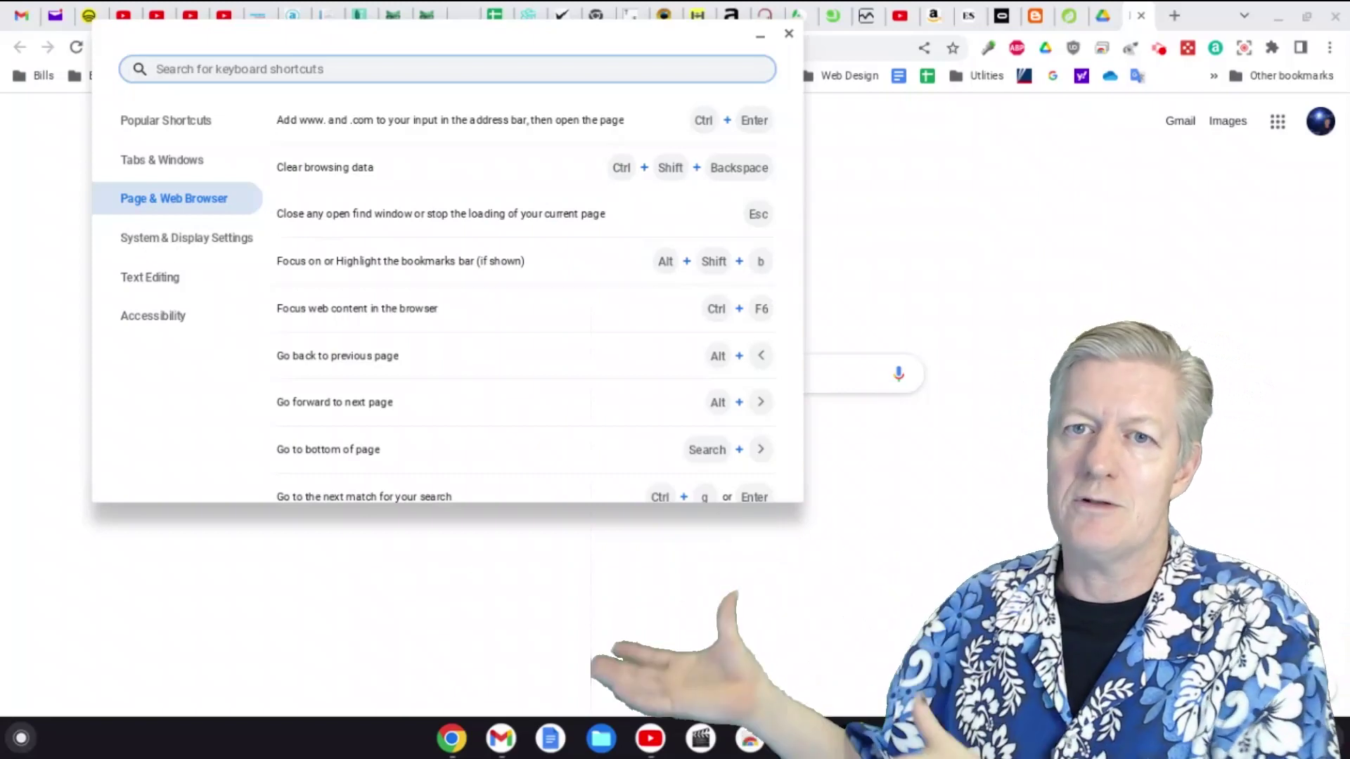
Look through the System & Display Settings shortcuts and return to the start of the list.
left_click(174, 241)
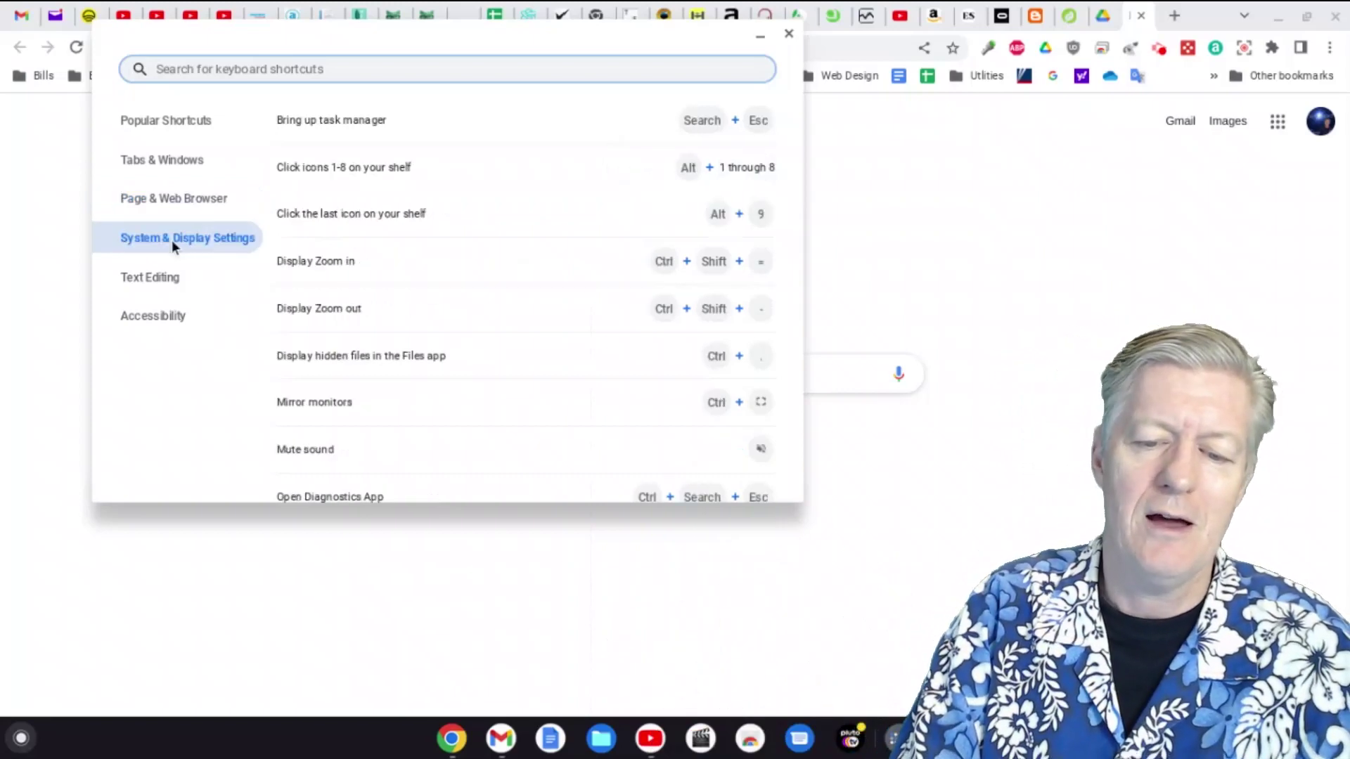
scroll(685, 222, "down", 7)
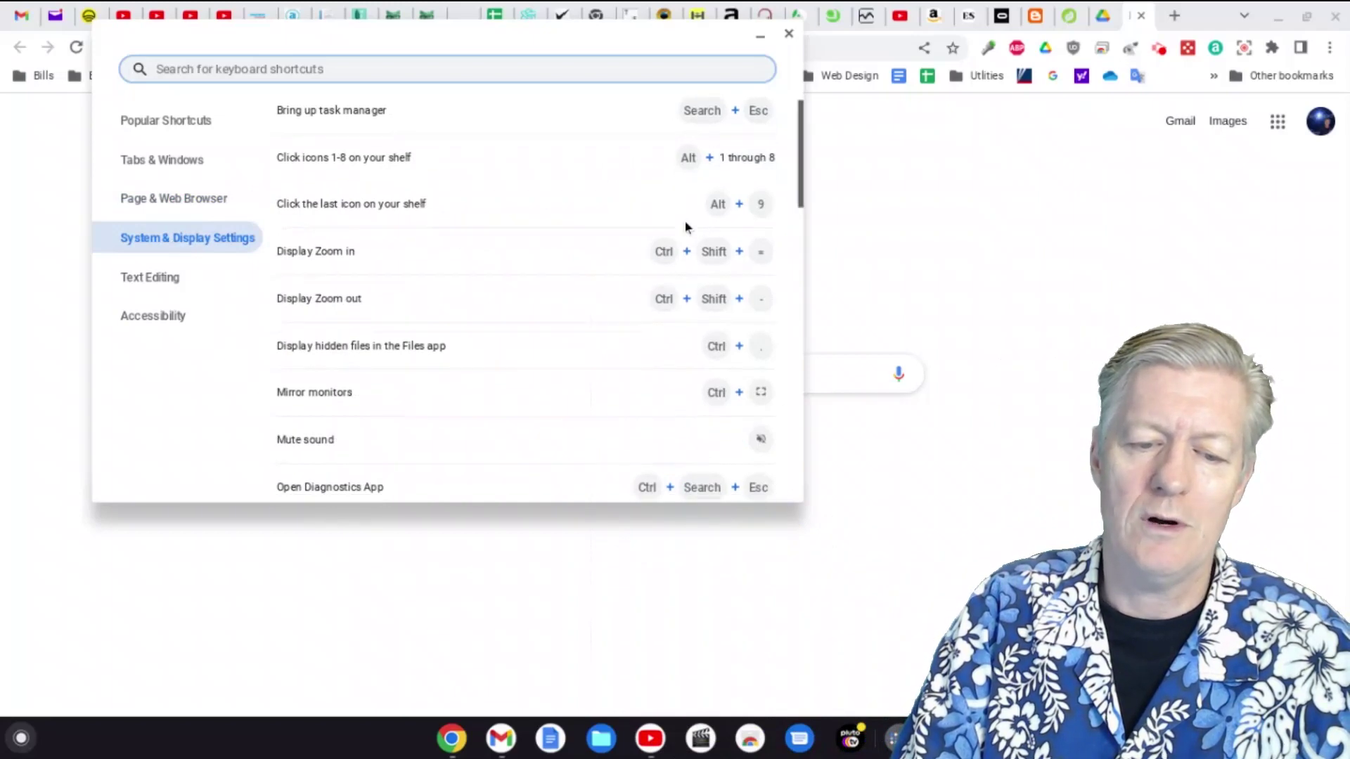
scroll(541, 296, "down", 8)
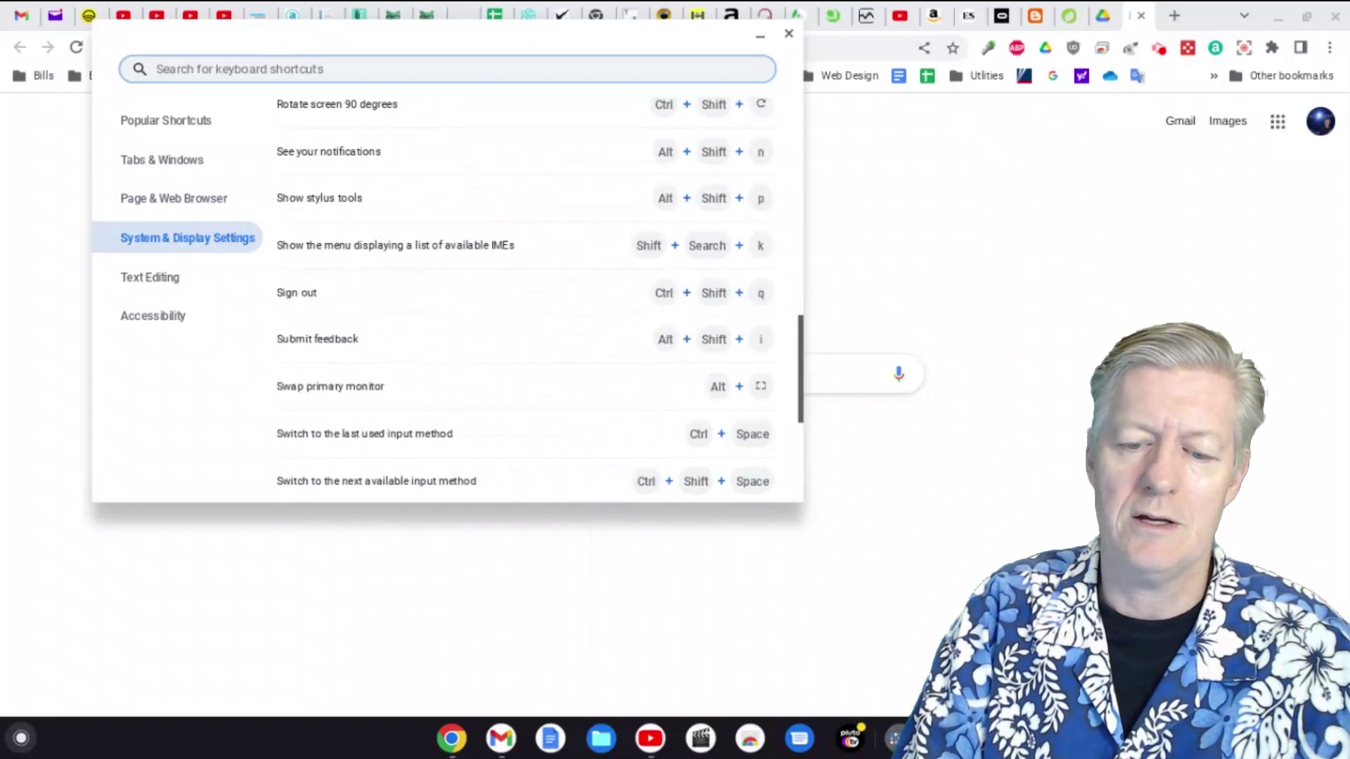
scroll(541, 296, "up", 15)
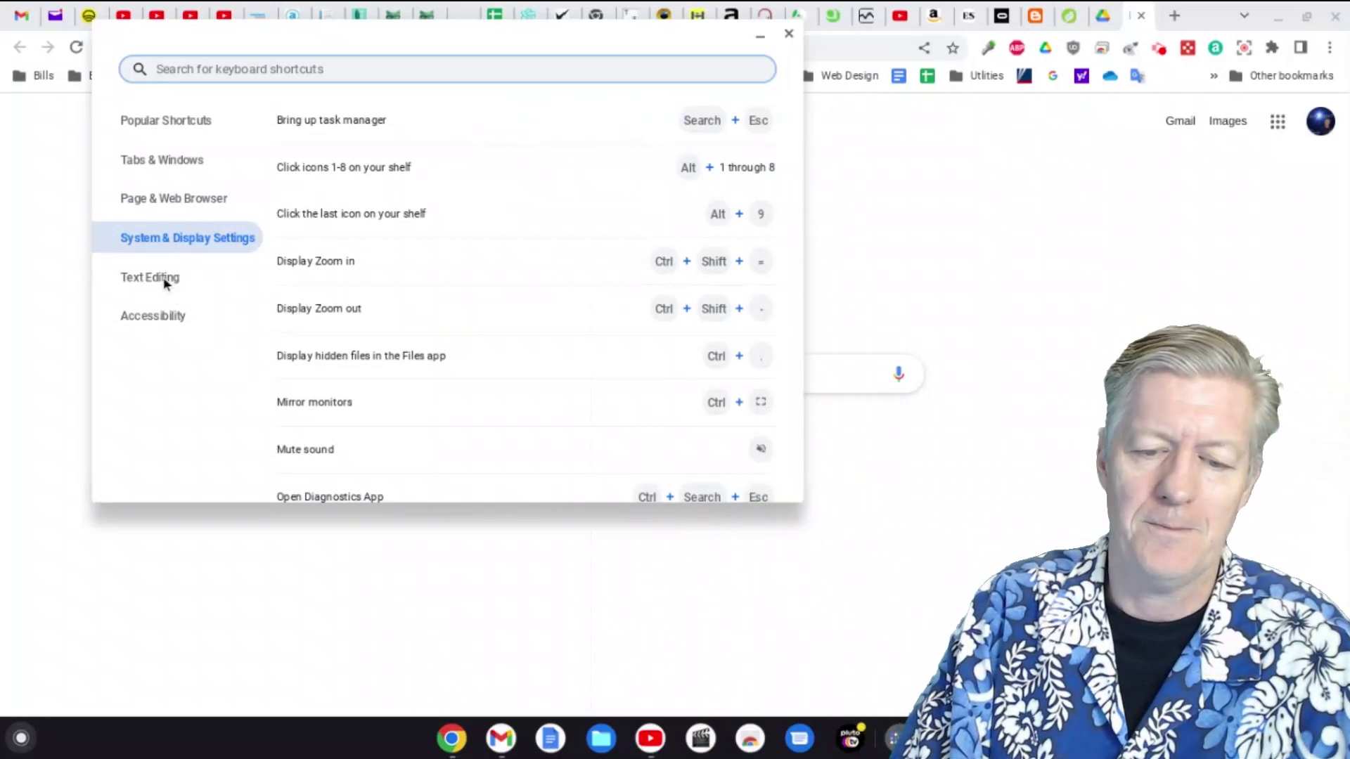
Look through the Text Editing shortcuts in the keyboard shortcut helper.
left_click(163, 277)
scroll(471, 242, "down", 8)
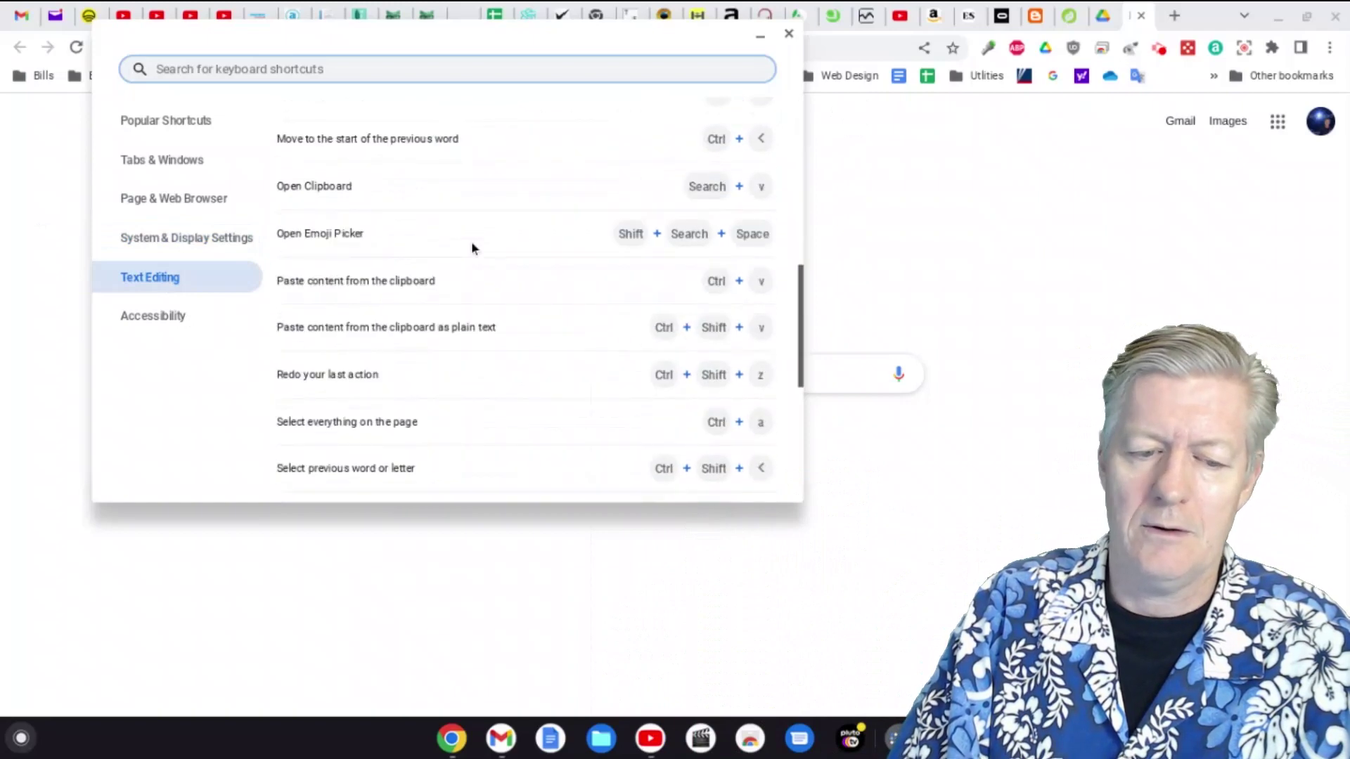
scroll(471, 242, "down", 5)
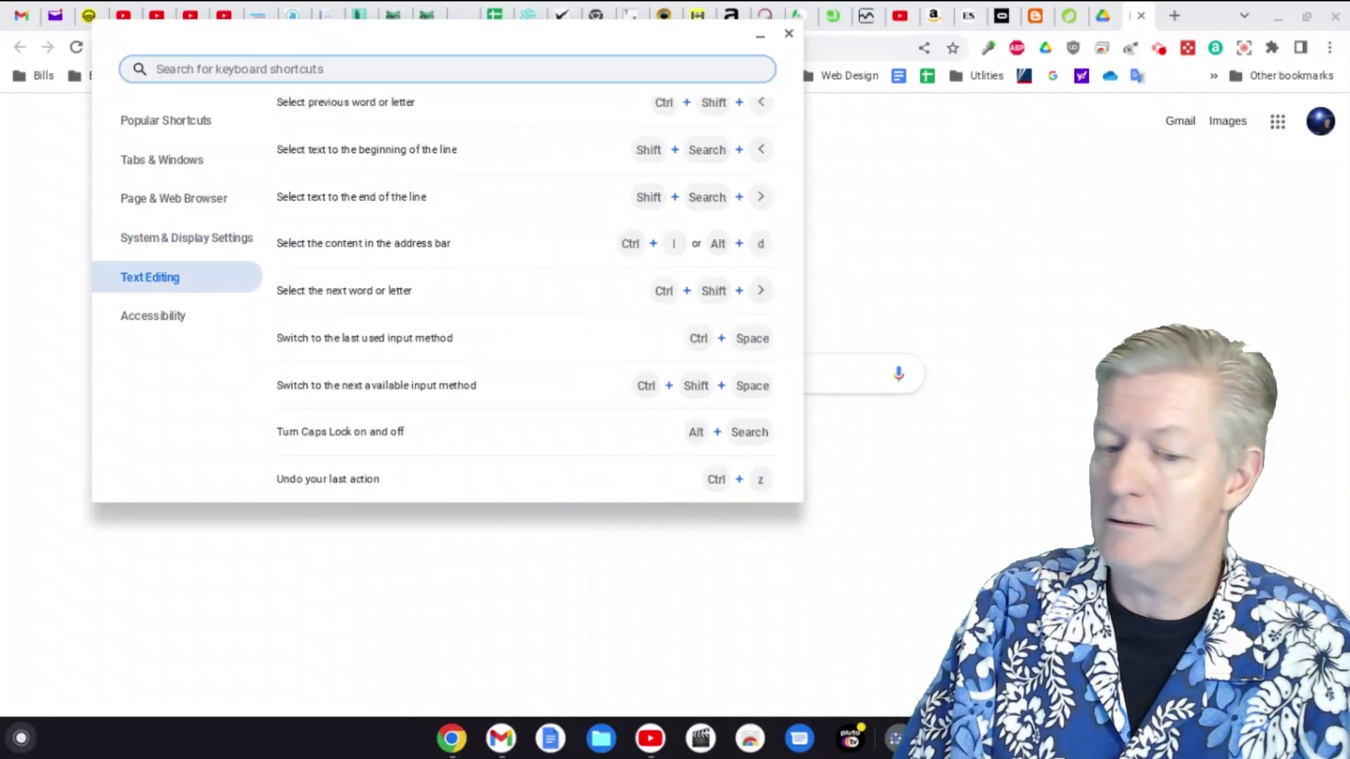
scroll(471, 282, "up", 5)
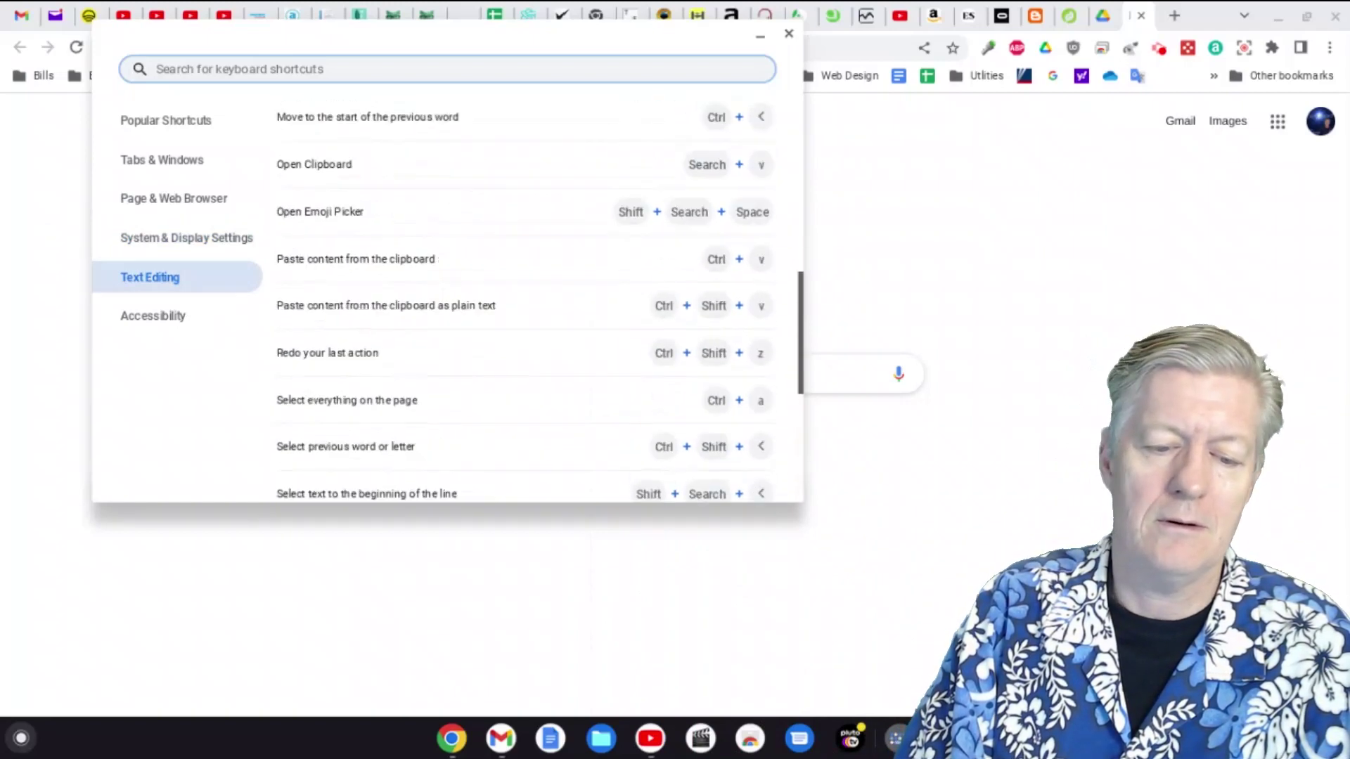
Look through the Accessibility shortcuts and return to the Popular Shortcuts category.
left_click(159, 320)
scroll(482, 251, "down", 2)
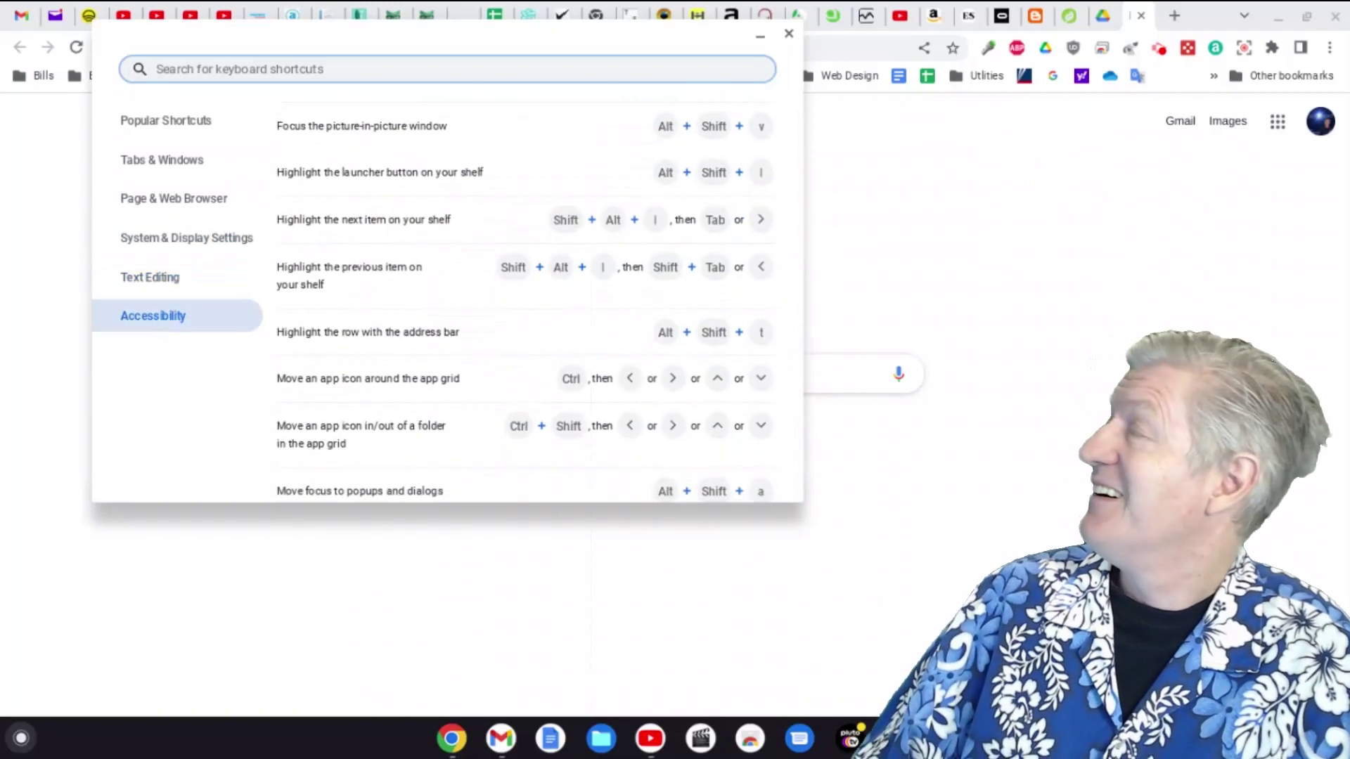
scroll(527, 299, "down", 10)
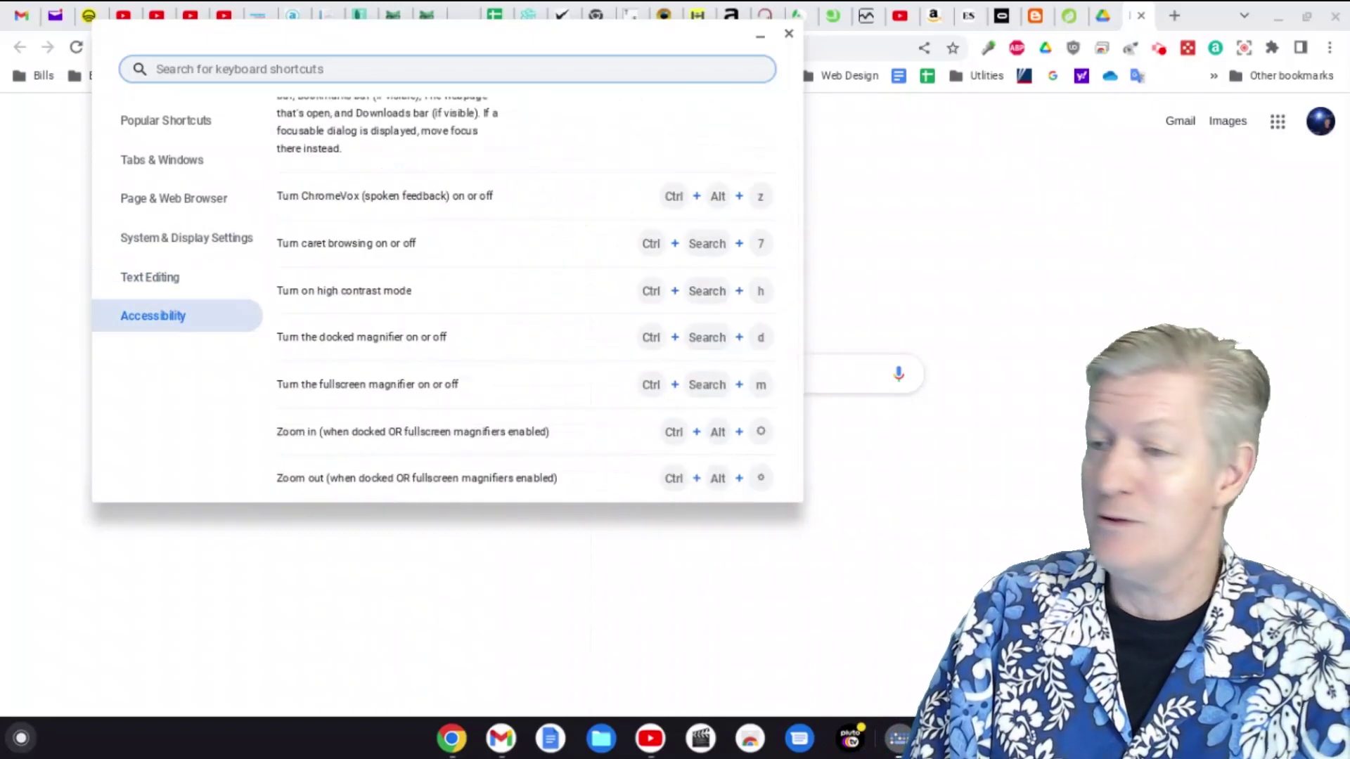
scroll(527, 299, "up", 10)
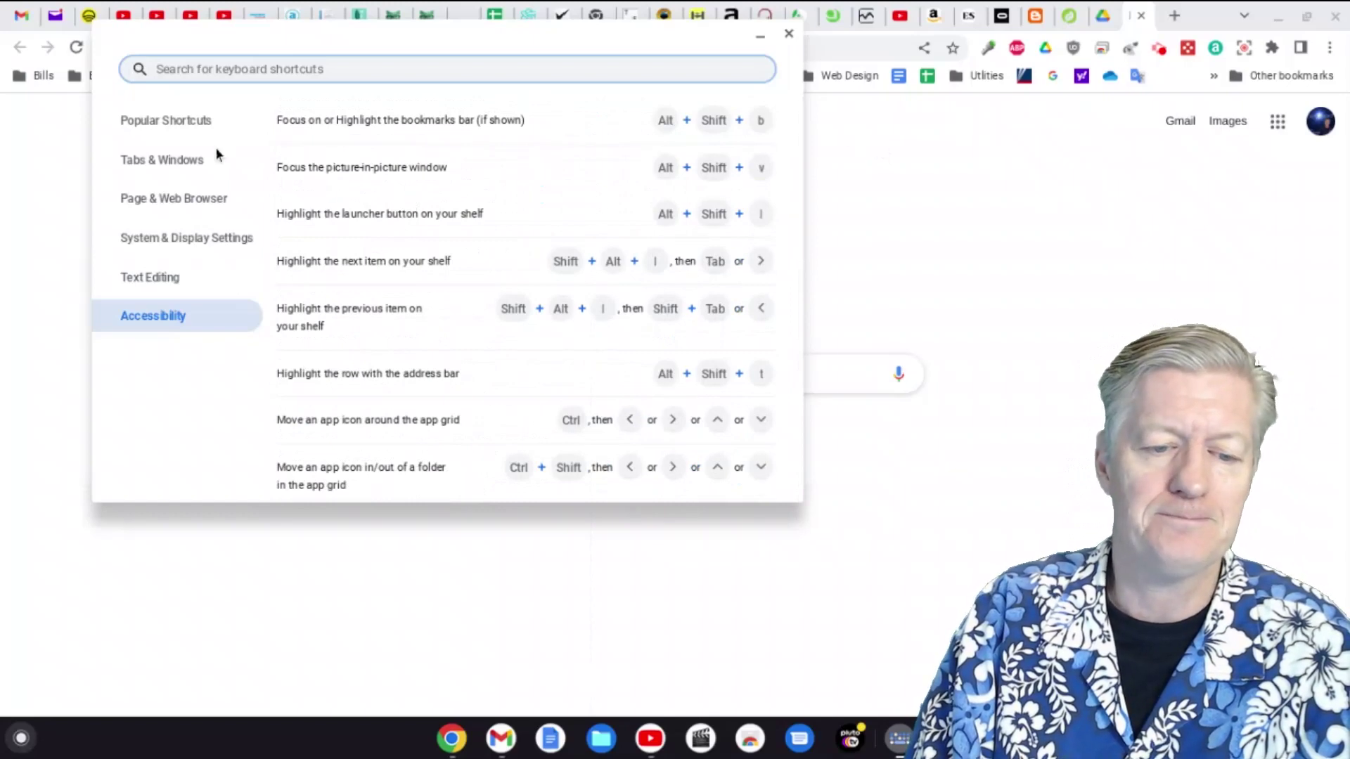
left_click(166, 120)
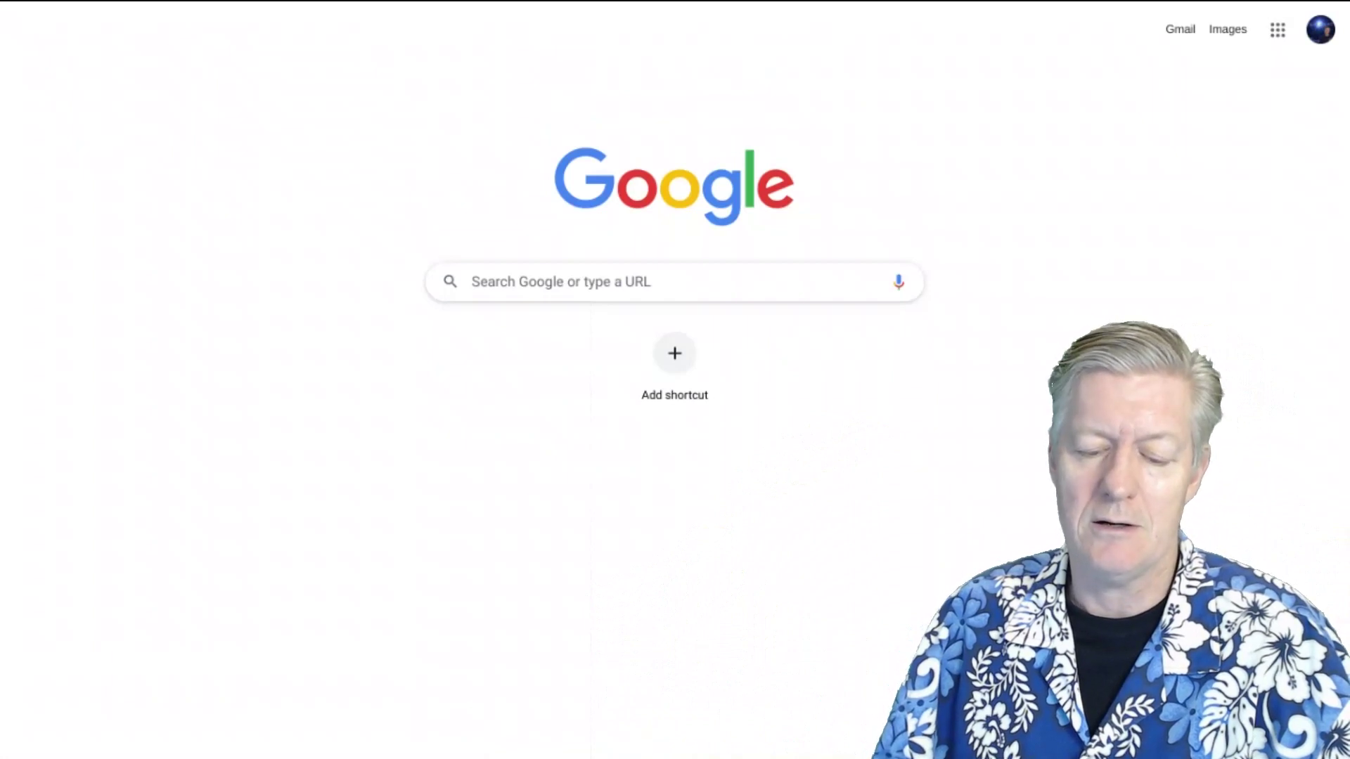
Exit the browser's full-screen view and leave the window overview to return to the browser window.
key("F11")
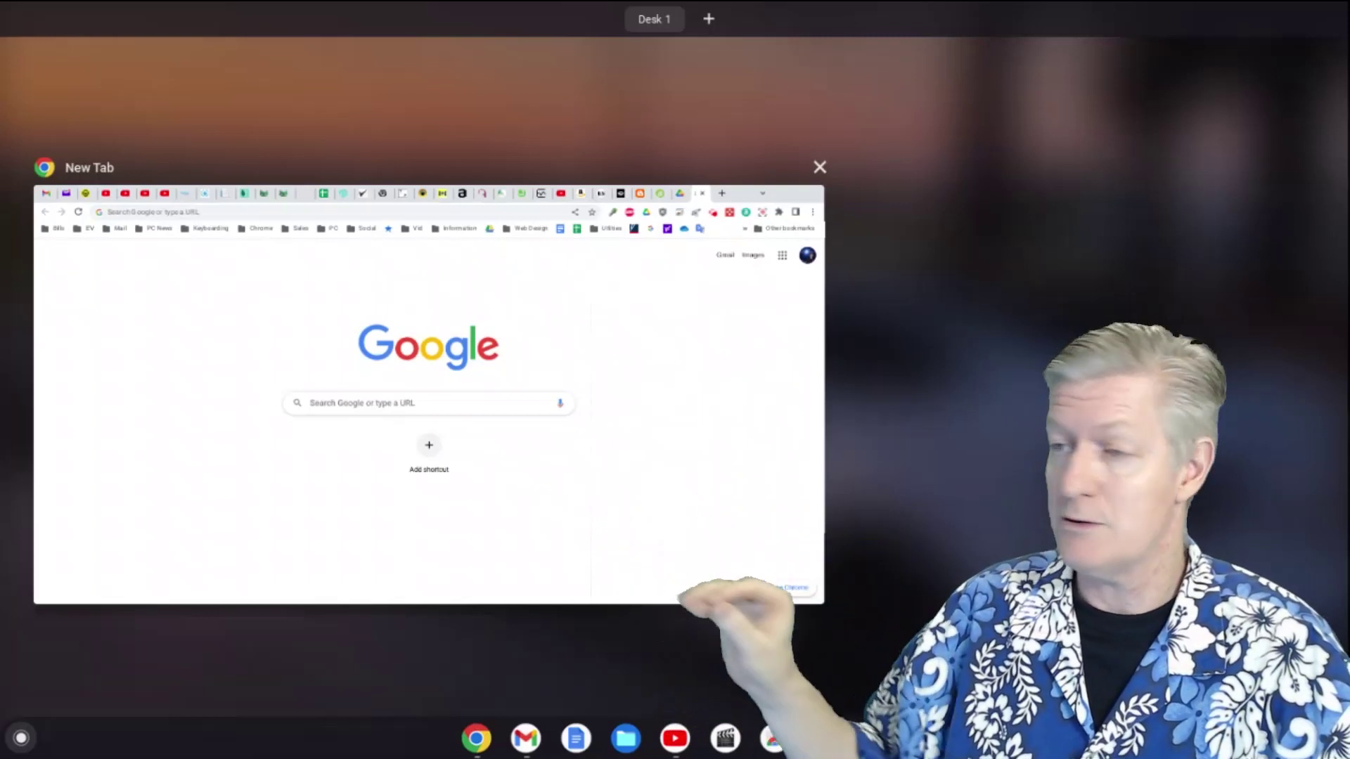
key("F5")
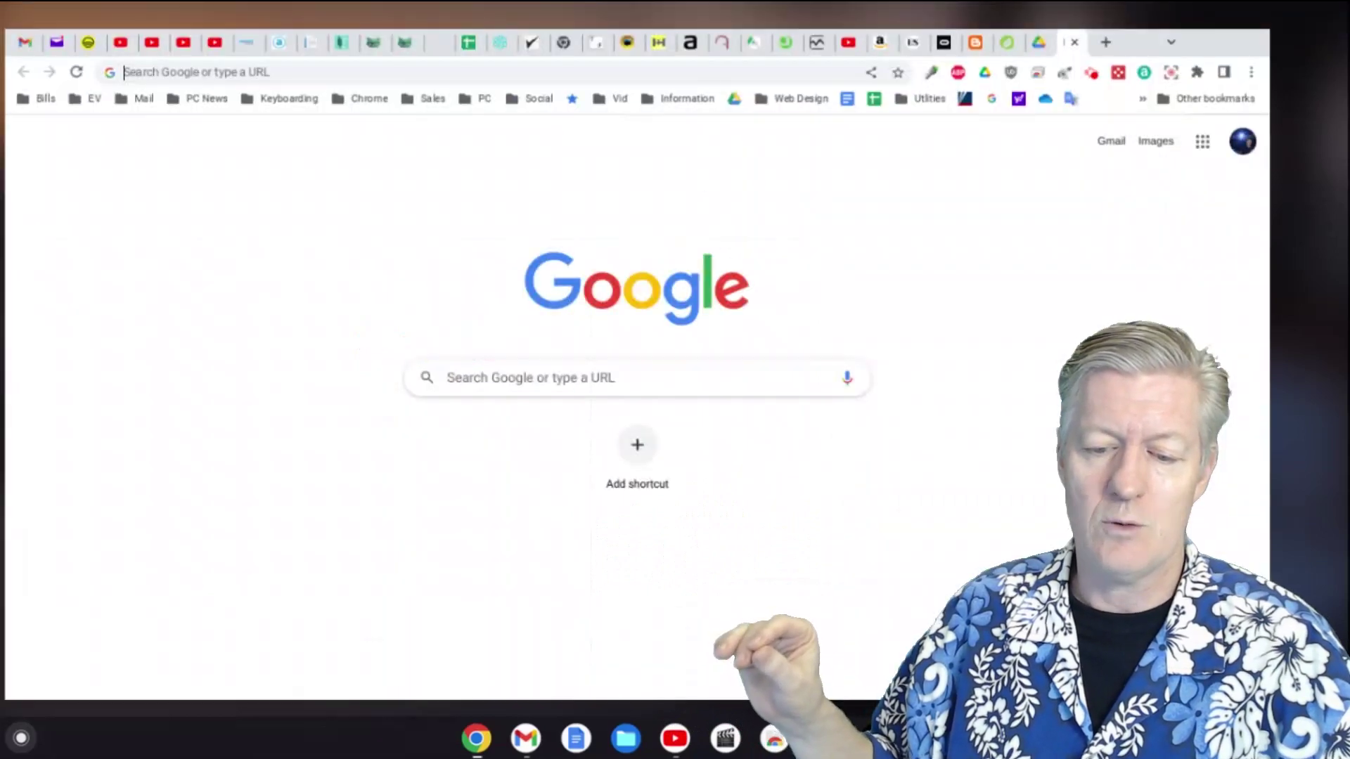